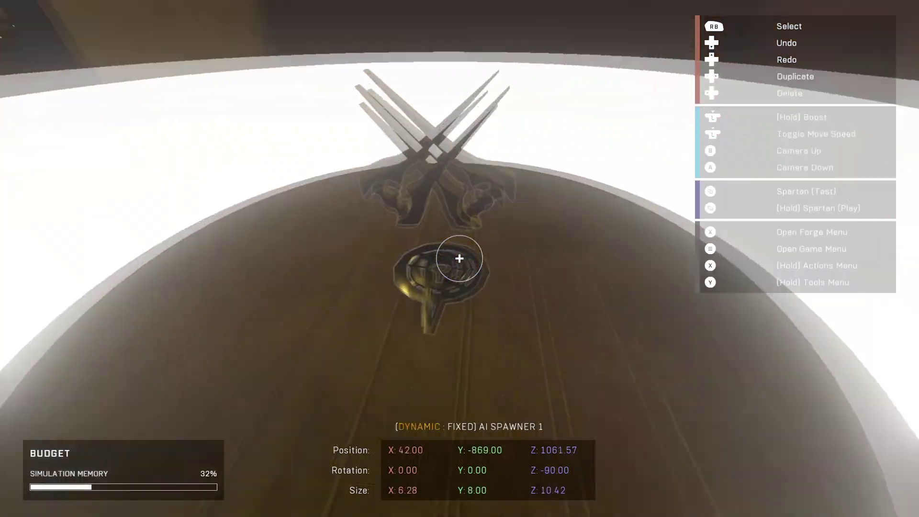
Open the properties of AI Spawner 1 and examine its Spawn Logic settings down to the squad label
left_click(460, 259)
key("x")
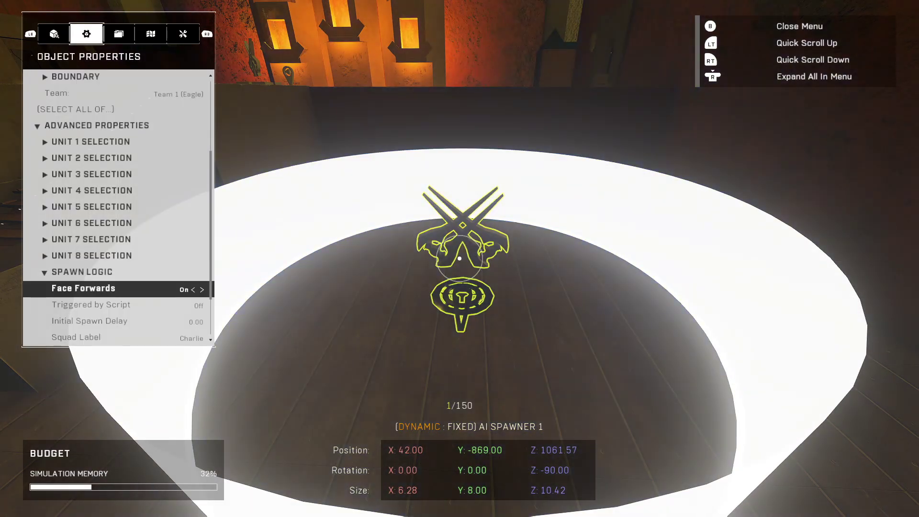
key("Down")
key("Down")
key("Down")
key("Up")
key("Down")
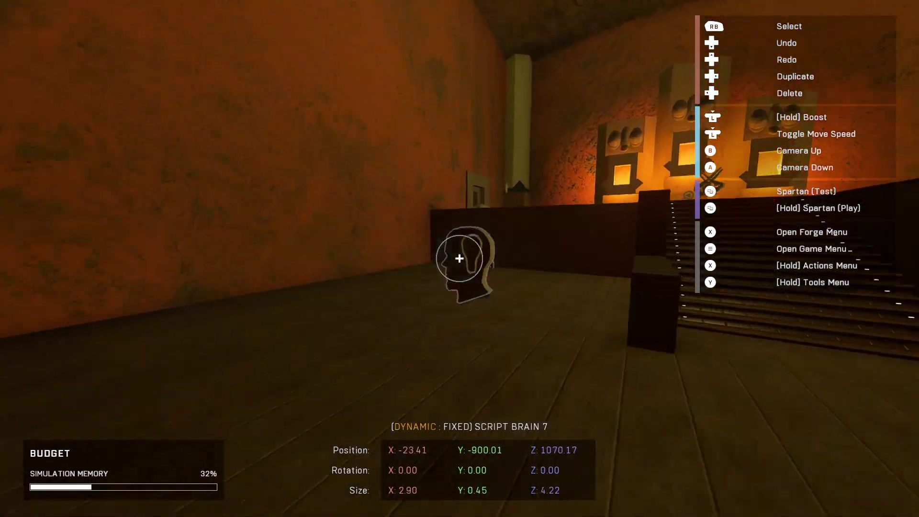
Open the node graph of Script Brain 7 and add a Declare Squad Variable node with identifier Charlie
left_click(459, 259)
key("n")
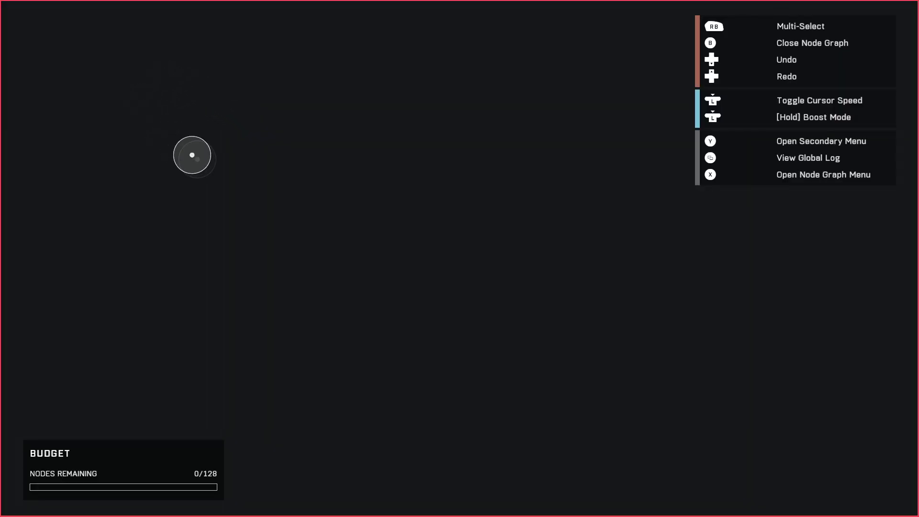
key("x")
key("Page_Down")
key("Return")
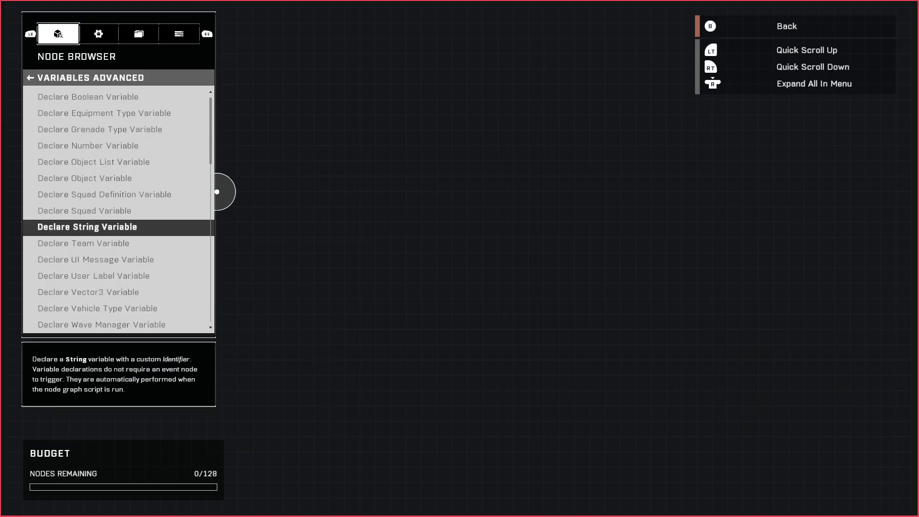
key("Return")
Add a Set Squad Variable node and a Get Squad Variable node, both with identifier Charlie
key("x")
key("Page_Down")
key("Return")
key("x")
key("Page_Down")
key("Return")
key("x")
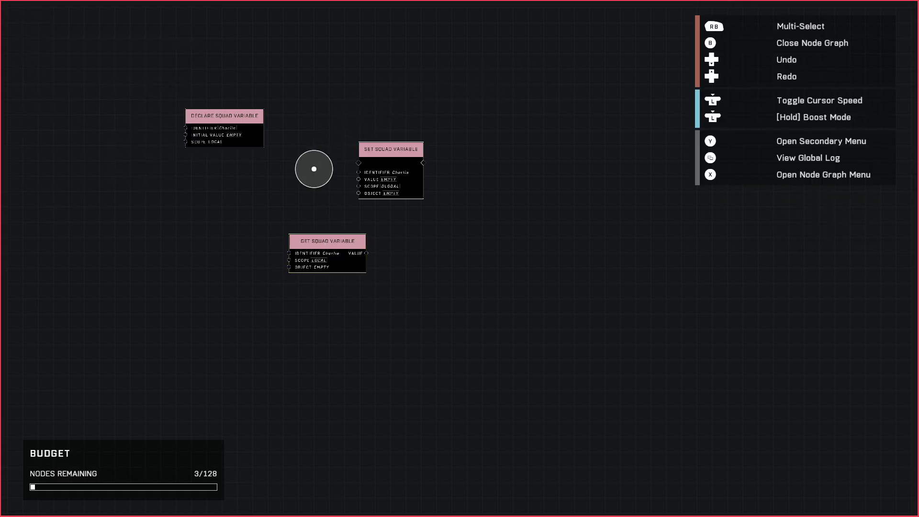
Add an On Squad Spawned With Squad Label node for label Charlie and wire its event and squad outputs into Set Squad Variable
key("x")
key("Return")
key("Return")
key("x")
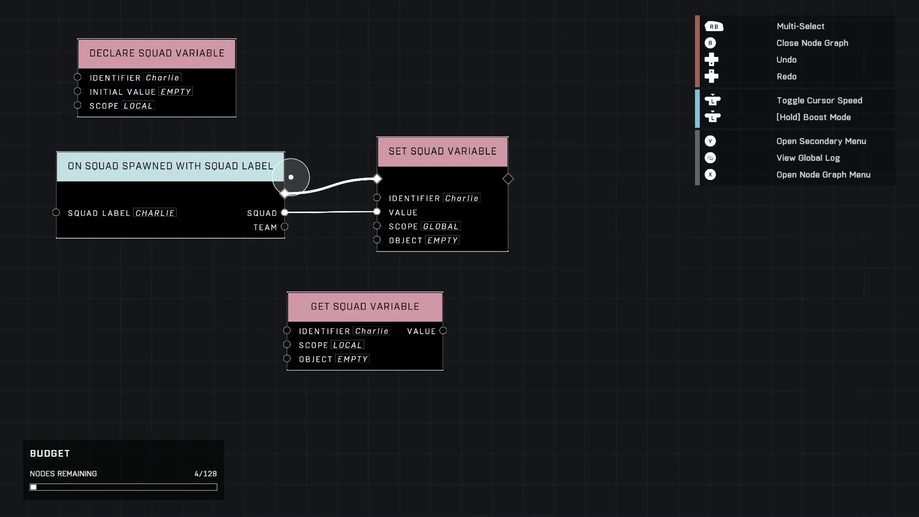
scroll(291, 177, "up", 3)
scroll(290, 179, "left", 5)
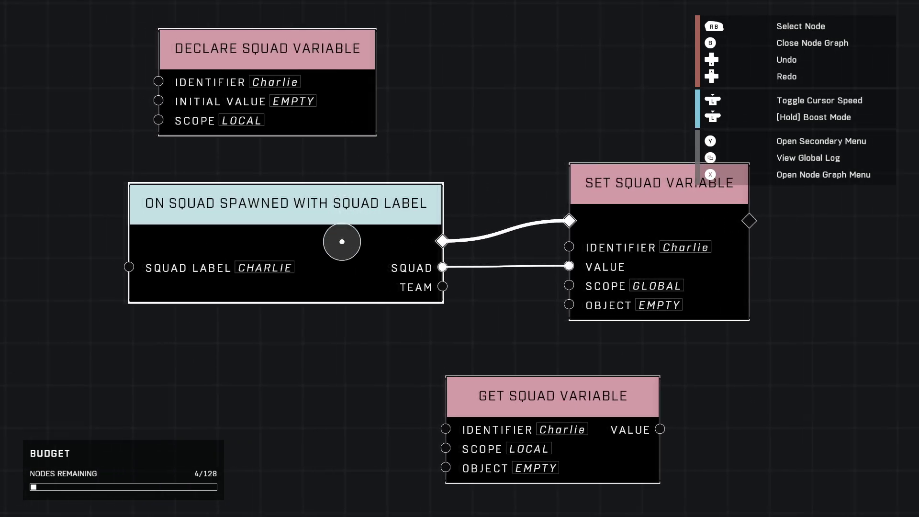
scroll(342, 258, "down", 3)
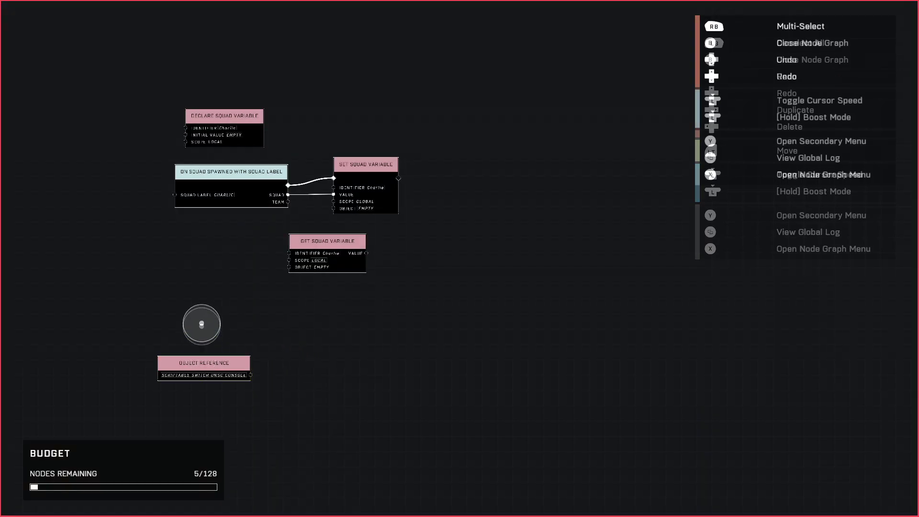
Add an On Object Interacted event node above the UNSC console switch's object reference
key("Tab")
key("q")
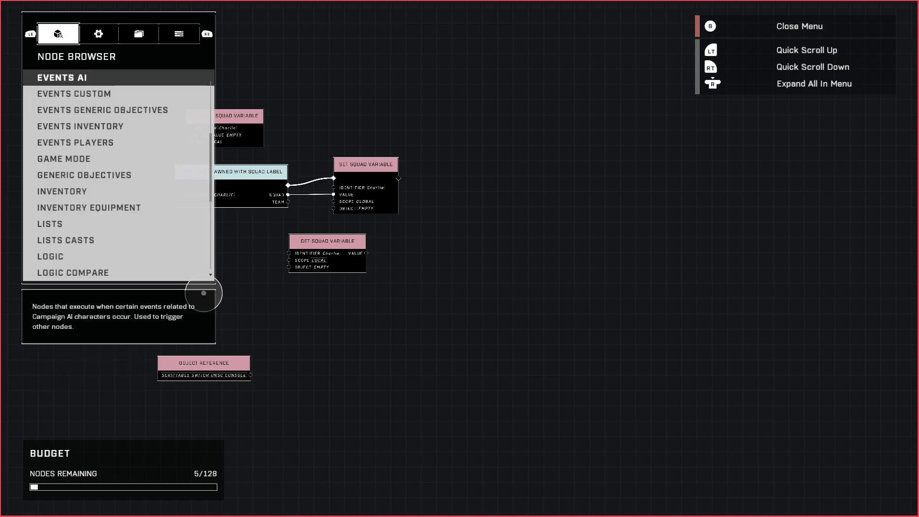
key("Up")
key("Up")
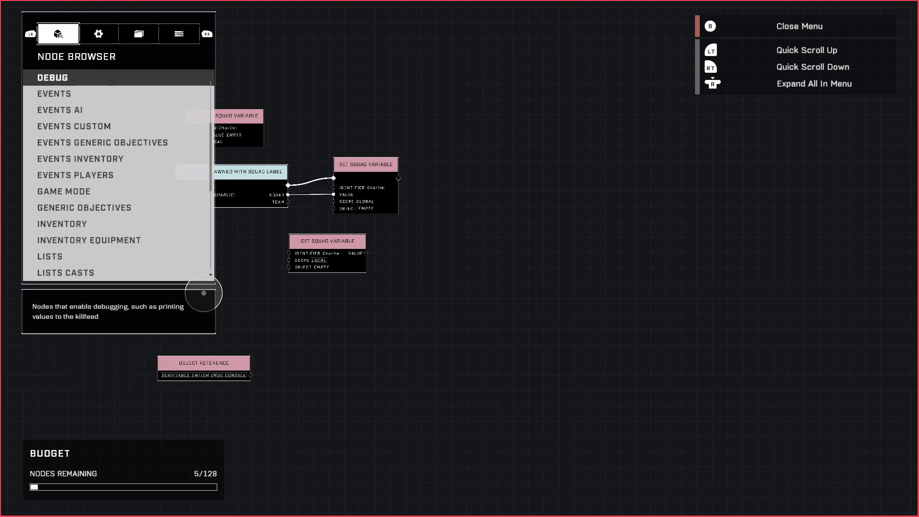
key("Down")
key("Down")
key("Down")
key("Return")
key("Up")
key("Up")
key("Up")
key("Up")
key("Up")
key("Return")
key("Tab")
key("Escape")
Add an Assign Squad To Zone node from the AI Advanced category
key("Up")
key("Up")
key("Up")
key("Up")
key("Up")
key("Return")
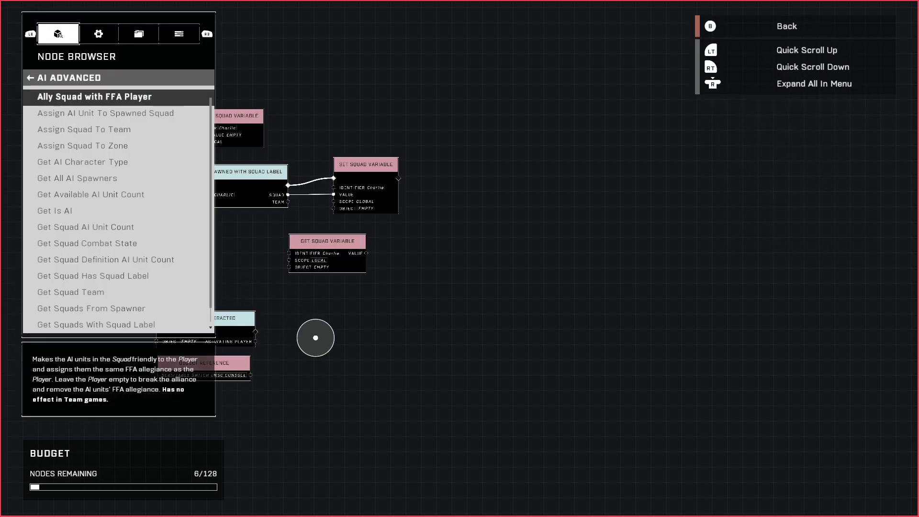
key("Down")
key("Down")
key("Down")
key("Return")
Wire the console reference into On Object Interacted and connect that event to Assign Squad To Zone
left_click_drag(99, 299, 283, 365)
left_click_drag(265, 281, 365, 278)
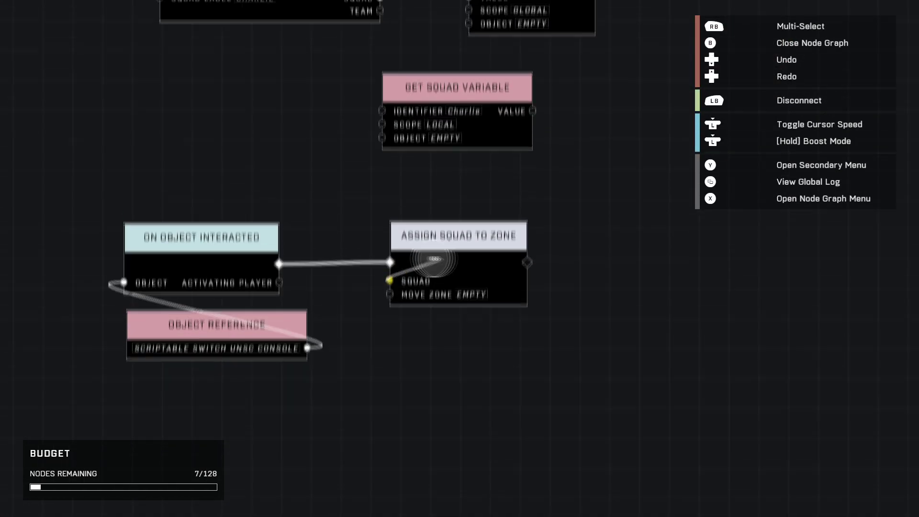
scroll(431, 267, "down", 5)
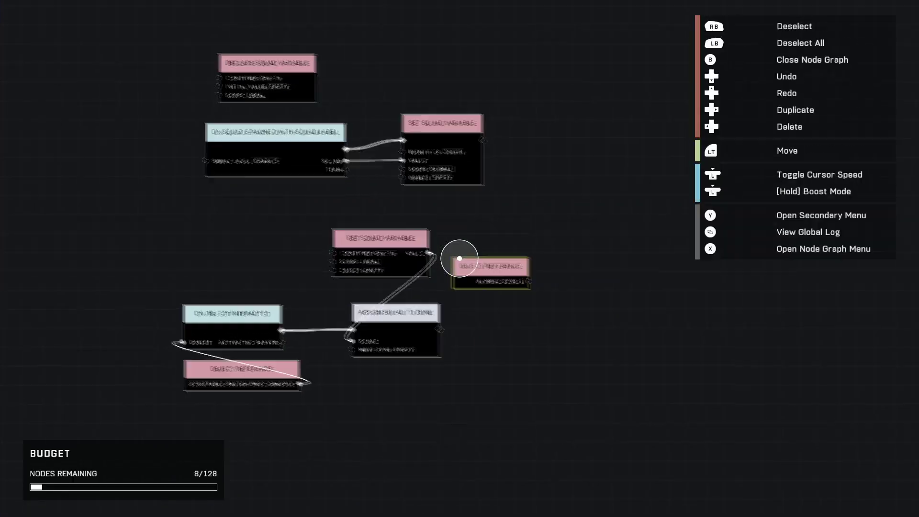
Place an AI Move Zone 1 object reference below Assign Squad To Zone and connect it to the move zone input
scroll(455, 260, "up", 5)
left_click_drag(396, 366, 397, 306)
scroll(397, 305, "down", 3)
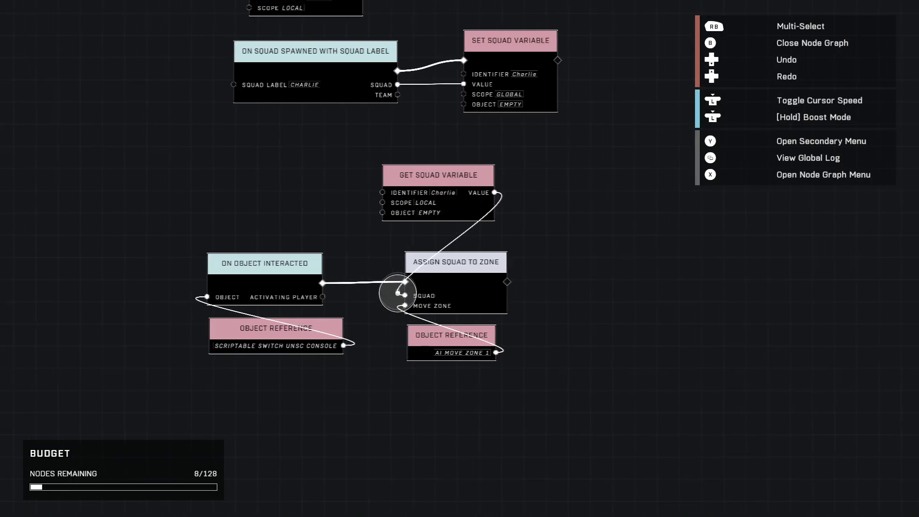
Review the wiring of the interaction chain and the Get and Set Squad Variable nodes
scroll(397, 259, "up", 5)
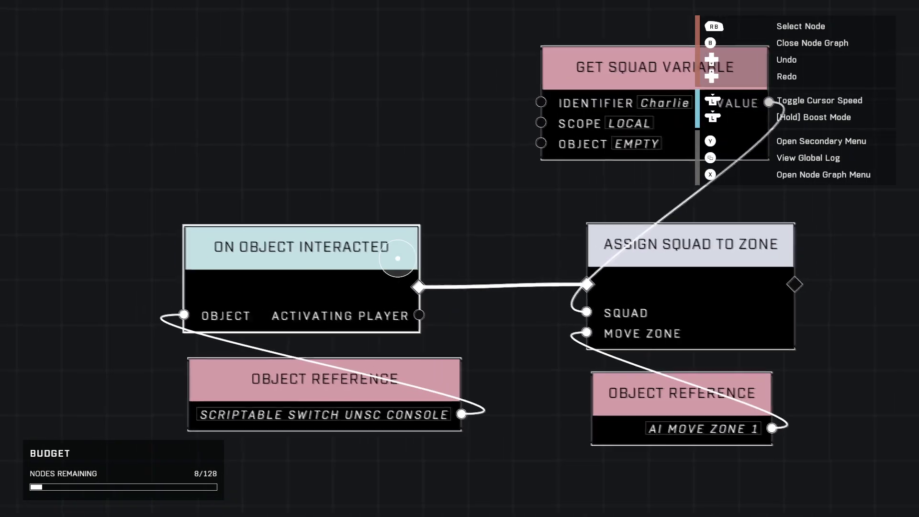
scroll(390, 246, "down", 4)
scroll(412, 258, "down", 2)
scroll(431, 258, "up", 3)
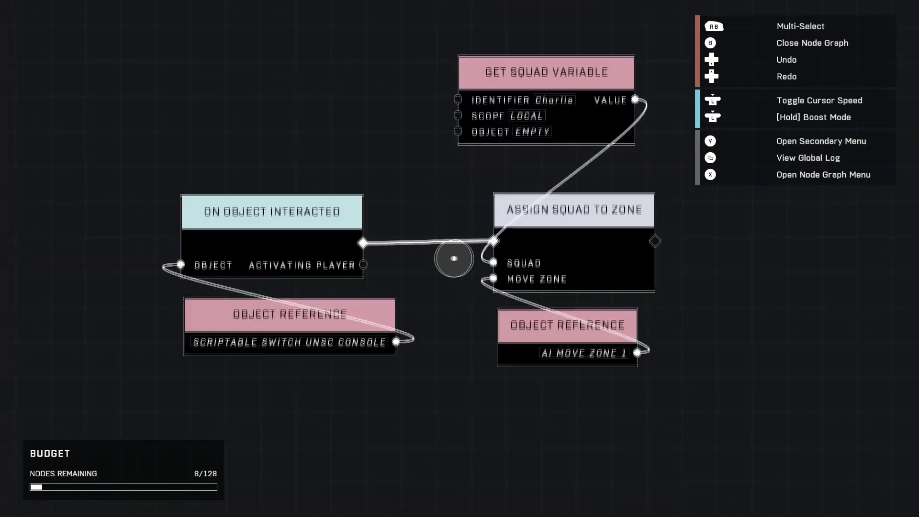
scroll(451, 259, "down", 4)
scroll(390, 257, "up", 3)
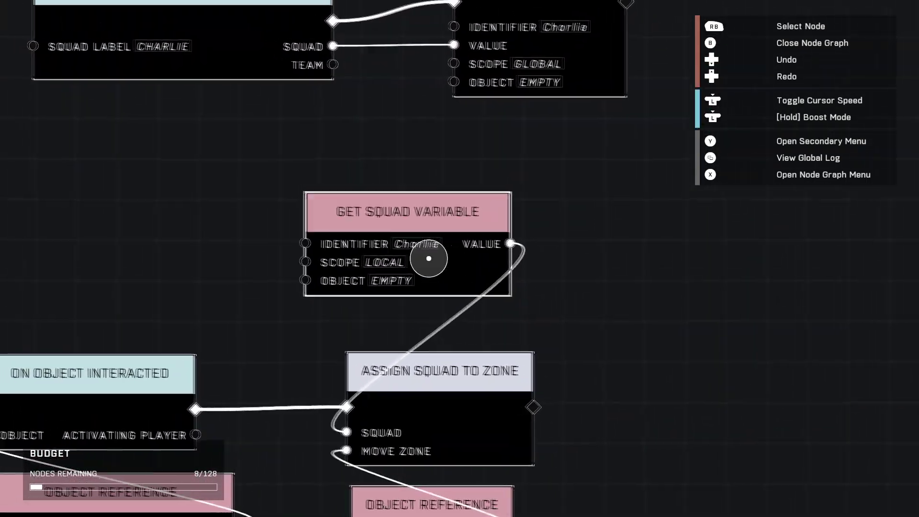
scroll(427, 256, "down", 4)
scroll(335, 339, "up", 3)
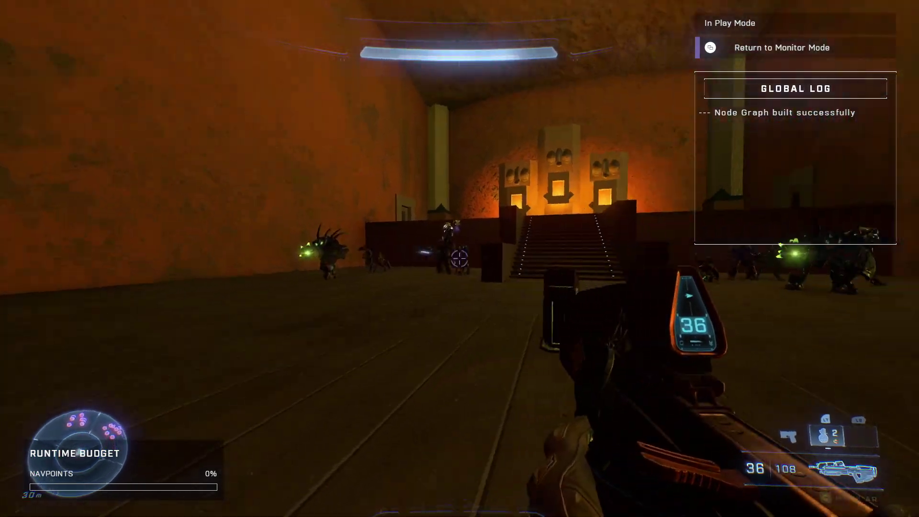
Play-test the script by activating the console switch and watching the squads, and return to monitor mode
key("w")
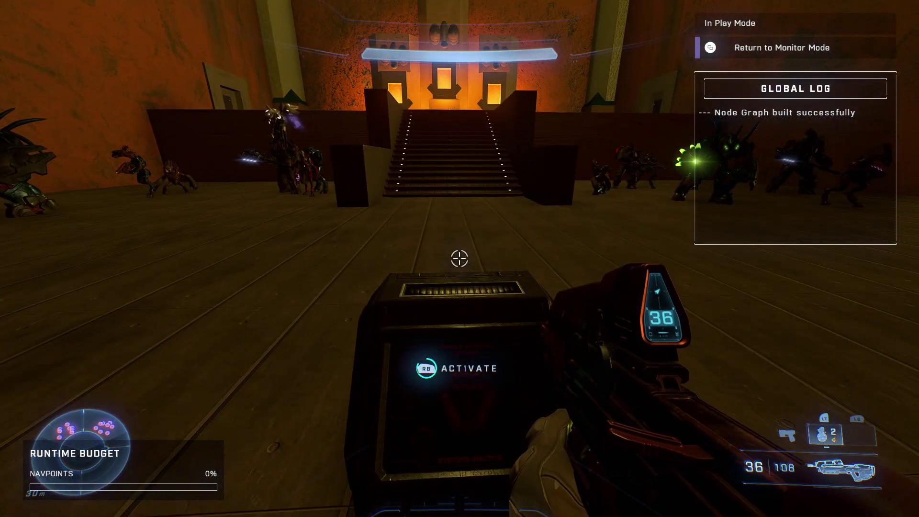
key("d")
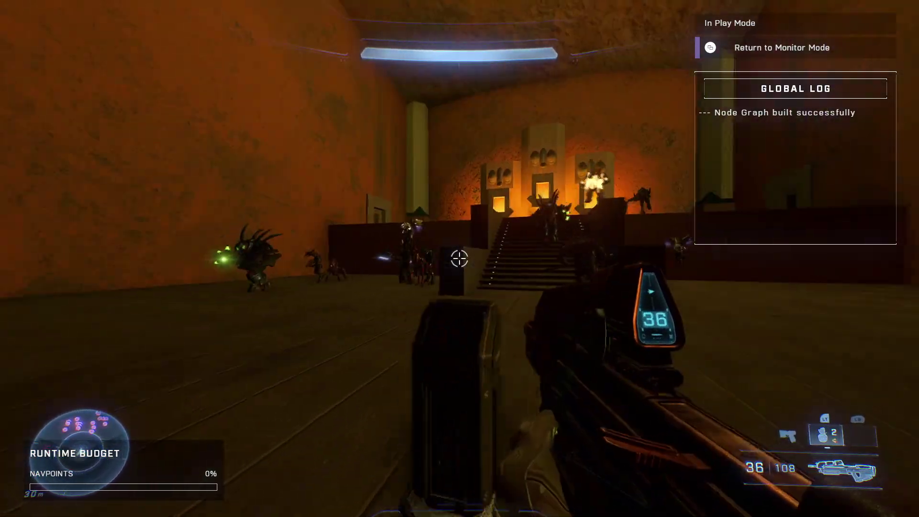
key("s")
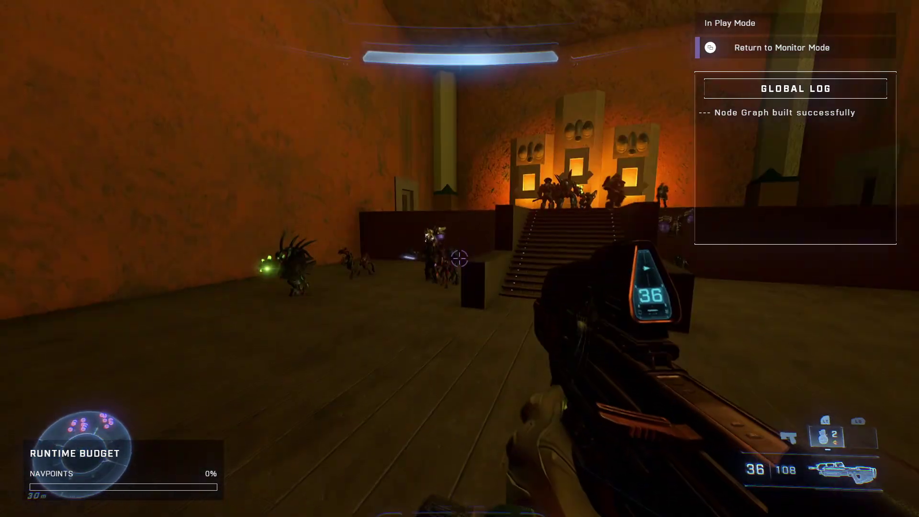
key("Tab")
Examine the AI spawners, script brain and move zone placed around the staircase
key("w")
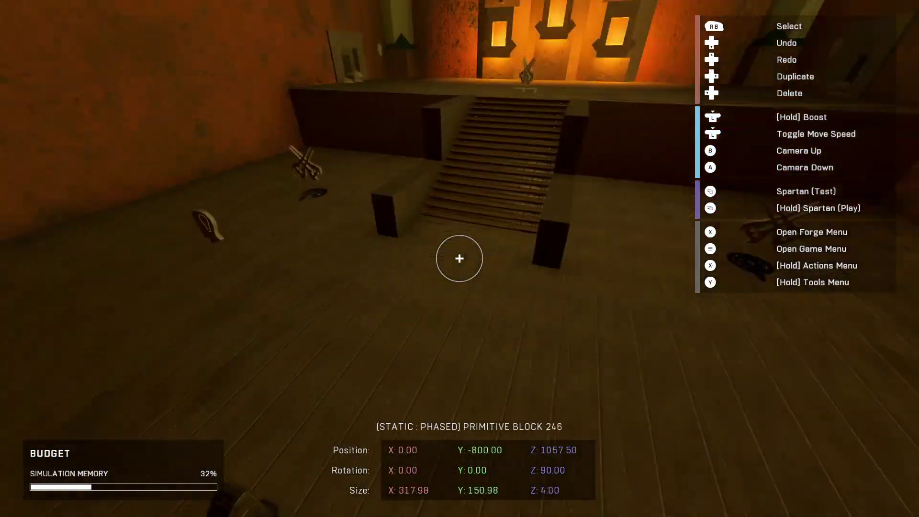
key("w")
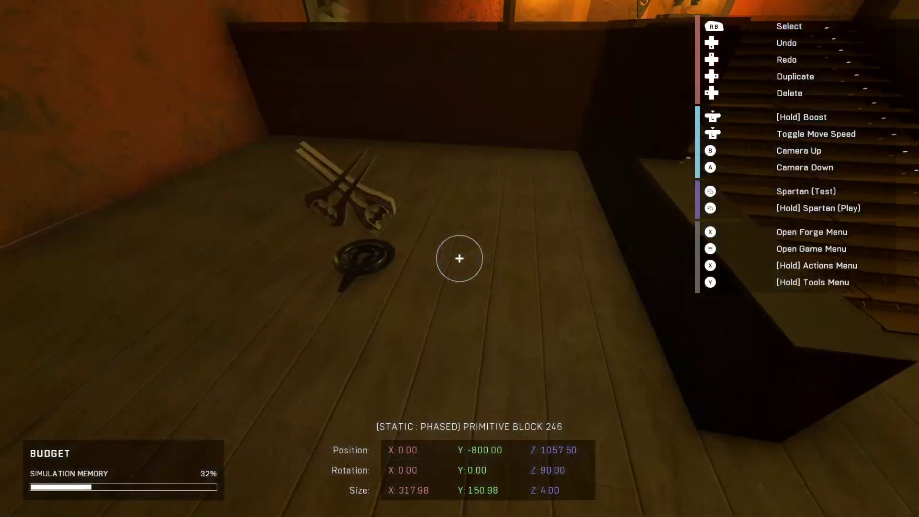
key("s")
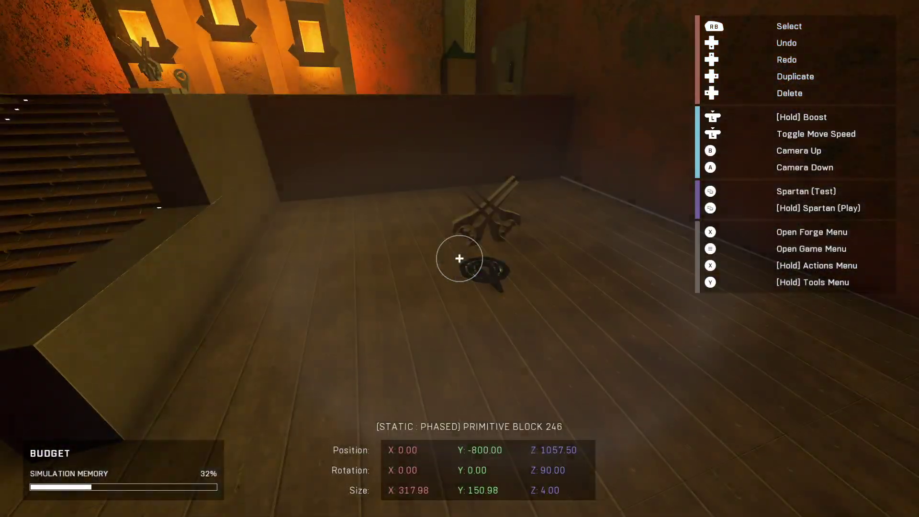
key("s")
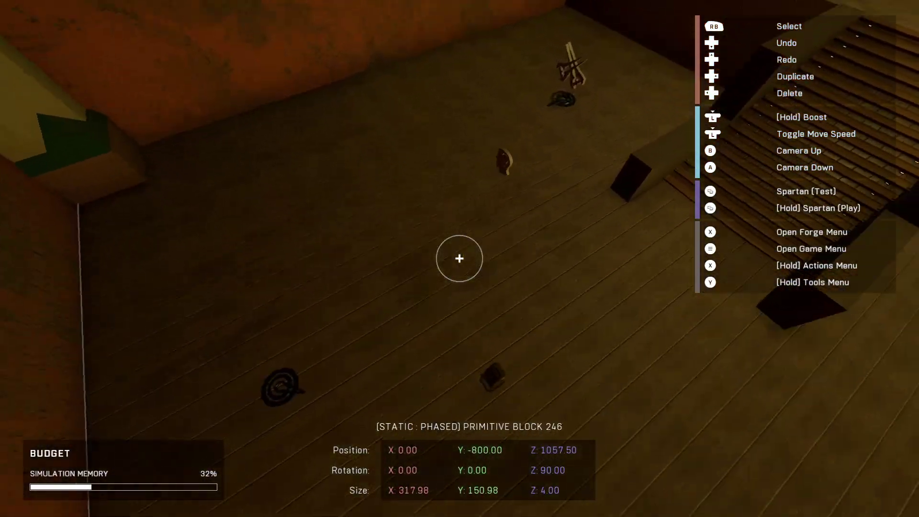
key("x")
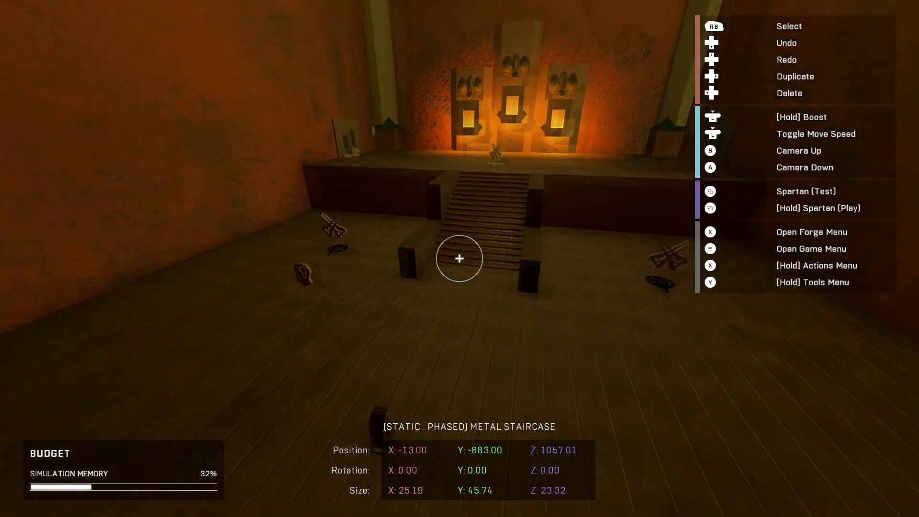
key("s")
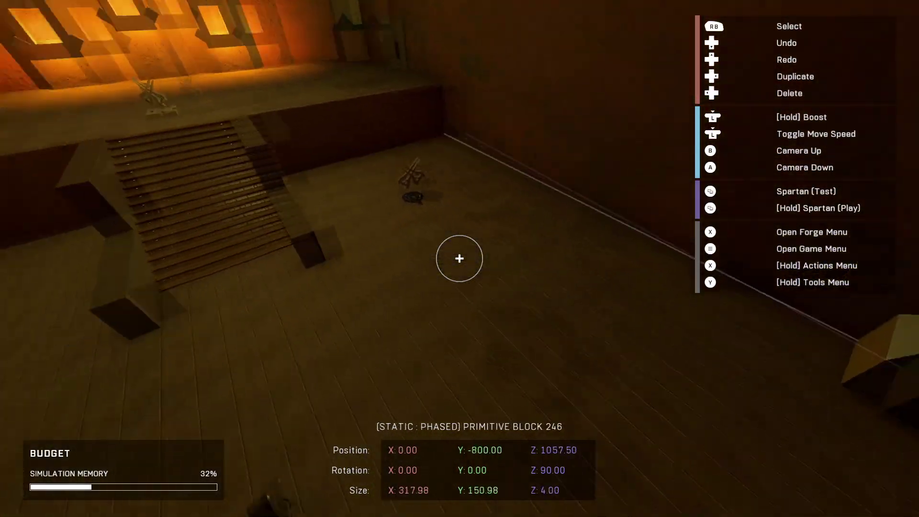
key("s")
key("w")
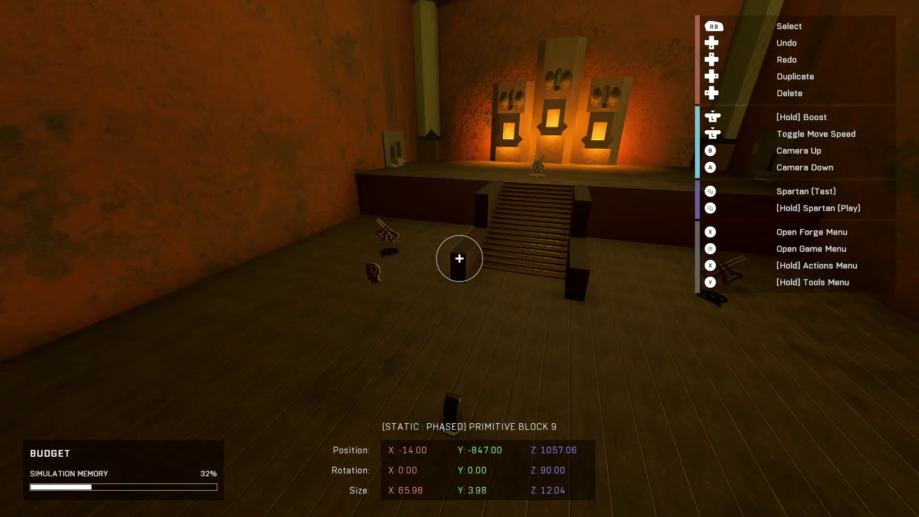
Reopen the script brain's node graph and add a For Each Object node from the Logic category
key("x")
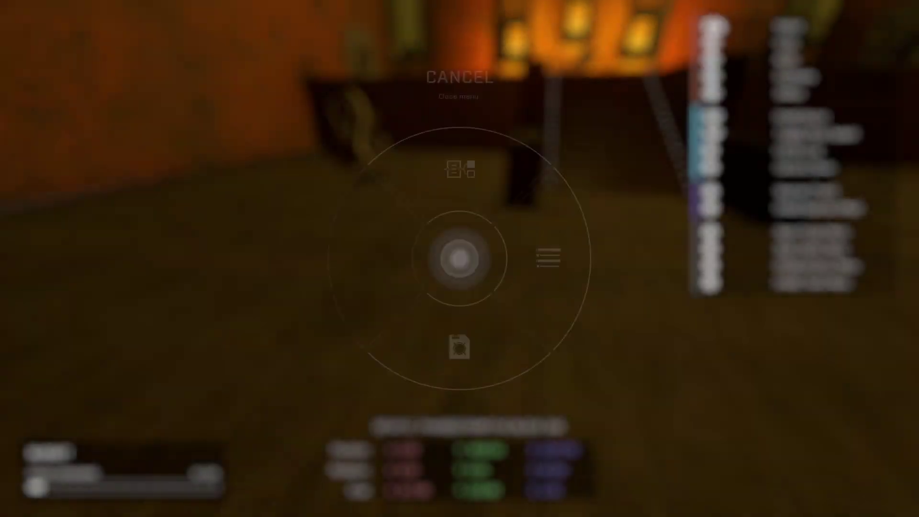
key("y")
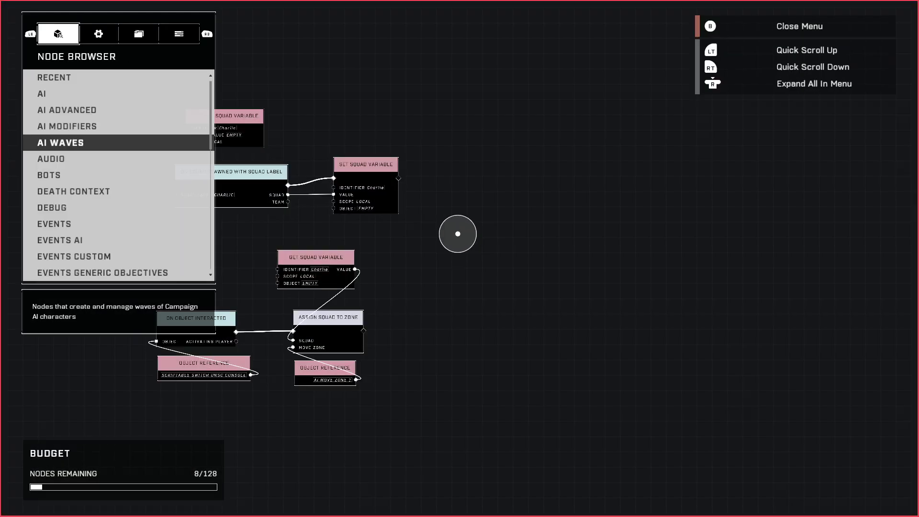
key("Escape")
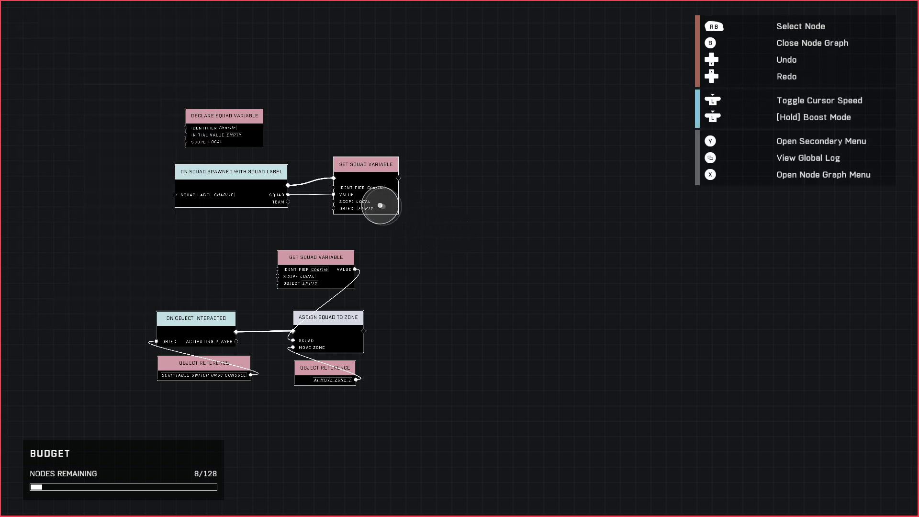
key("x")
key("Down")
key("Down")
key("Down")
key("Down")
key("Down")
key("Down")
key("Down")
key("Down")
key("Down")
key("Down")
key("Down")
key("Down")
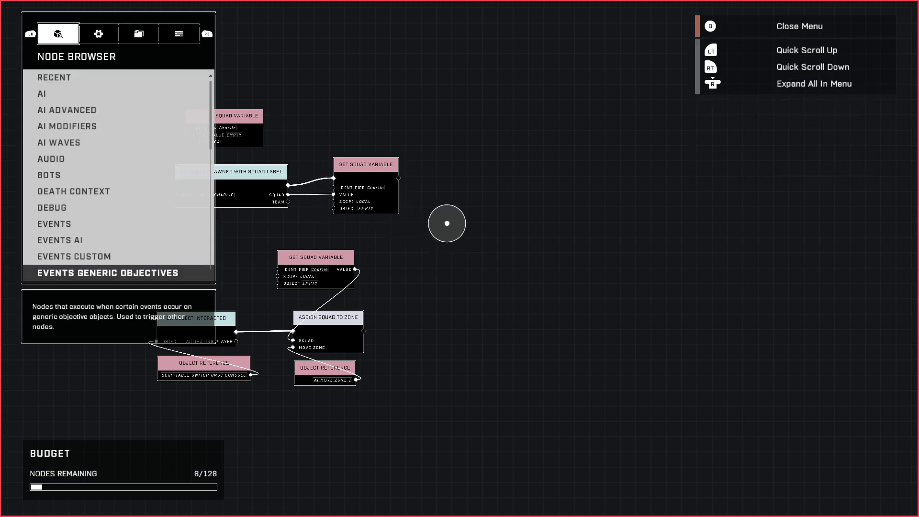
key("Up")
key("Return")
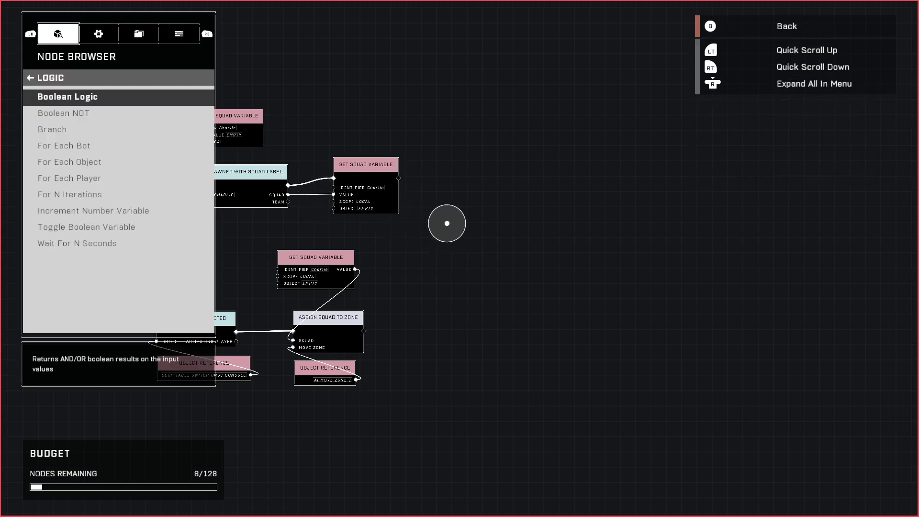
key("Down")
key("Down")
key("Down")
key("Down")
key("Down")
key("Up")
key("Return")
Position the For Each Object node beside Set Squad Variable and connect the Set Squad Variable output to it
left_click_drag(465, 223, 441, 150)
scroll(399, 178, "up", 5)
left_click_drag(404, 197, 459, 232)
scroll(460, 201, "down", 3)
scroll(463, 191, "down", 3)
Add a Get All AI Units node from the AI category and place it directly above the For Each Object node
key("x")
key("Down")
key("Down")
key("Down")
key("Down")
key("Down")
key("Down")
key("Down")
key("Down")
key("Down")
key("Down")
key("Down")
key("Down")
key("Down")
key("Down")
key("Down")
key("Down")
key("Down")
key("Down")
key("Down")
key("Down")
key("Page_Up")
key("Page_Up")
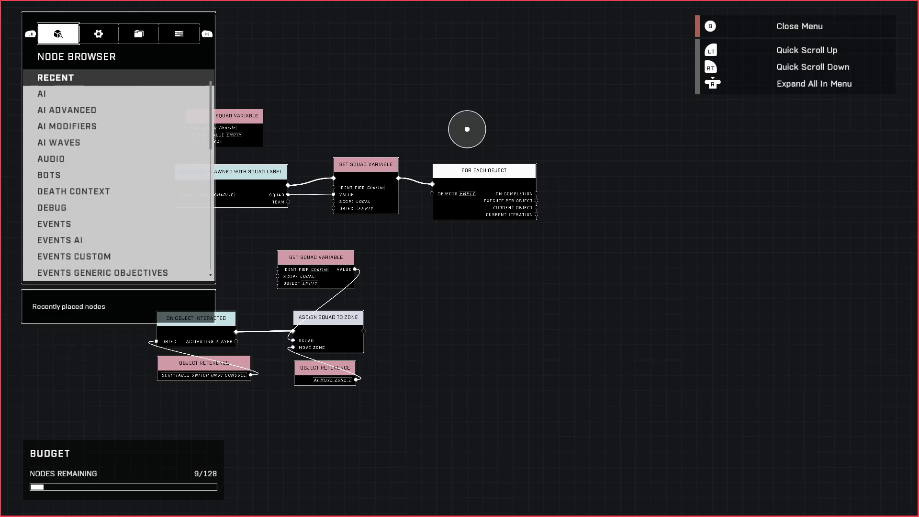
key("Up")
key("Down")
key("Down")
key("Down")
key("Up")
key("Return")
key("Down")
key("Down")
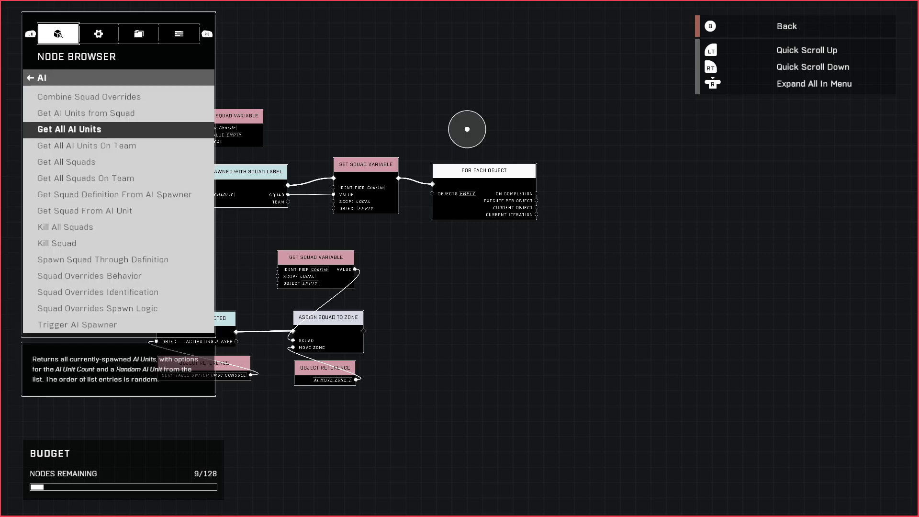
key("Return")
left_click_drag(551, 139, 450, 127)
scroll(460, 127, "up", 5)
left_click(460, 127)
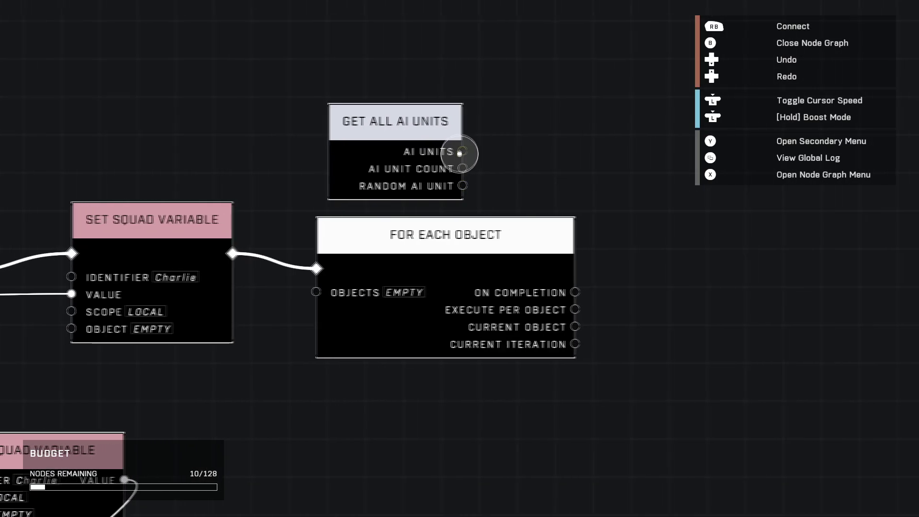
Connect the AI Units output of Get All AI Units to the Objects input of For Each Object
left_click(460, 153)
scroll(460, 195, "down", 3)
left_click(460, 256)
scroll(460, 256, "down", 1)
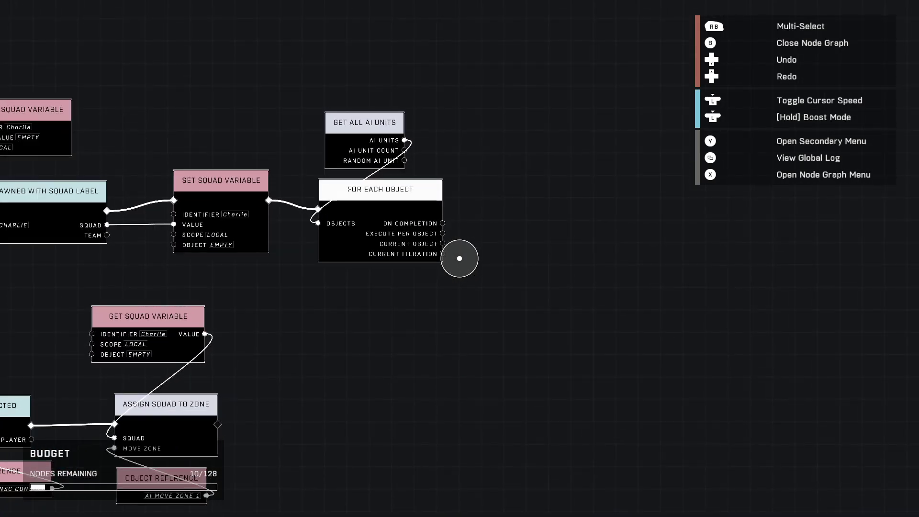
Add a Get Squad From AI Unit node from the AI category and place it directly below For Each Object
key("x")
key("Return")
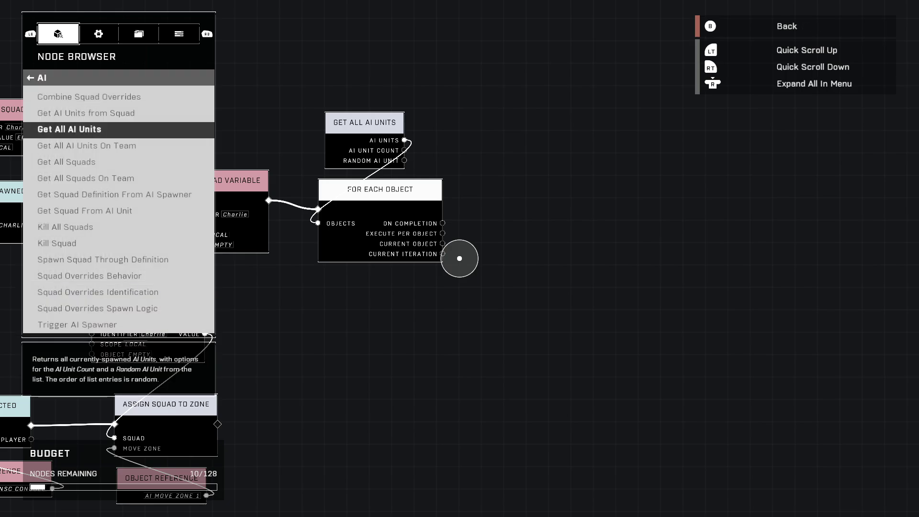
key("Down")
key("Return")
scroll(460, 259, "down", 3)
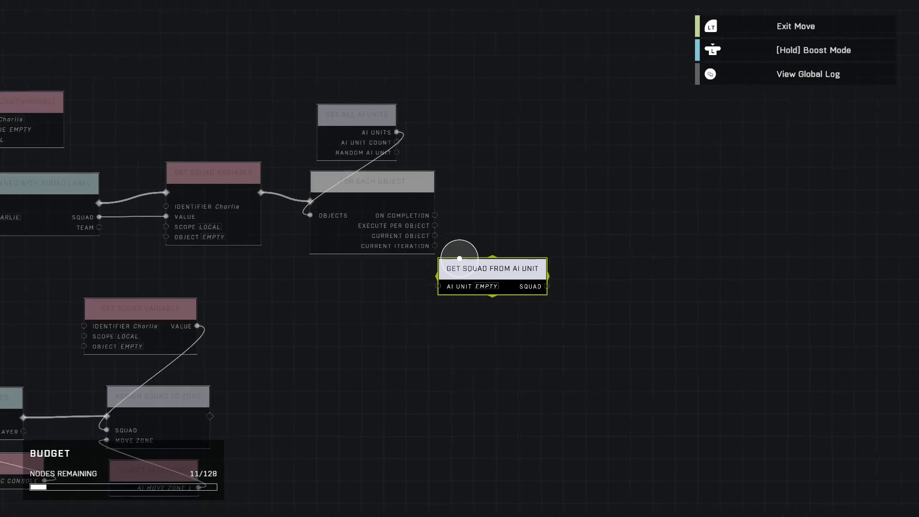
key("Return")
Add a Get Squad Has Squad Label node from the AI Advanced category and place it below Get Squad From AI Unit
key("x")
key("Escape")
key("Down")
key("Return")
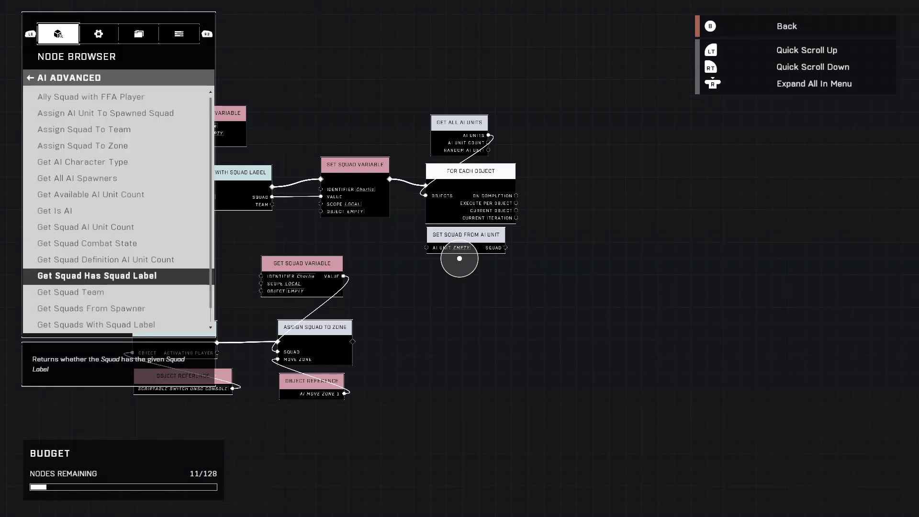
key("Return")
key("Return")
scroll(459, 259, "up", 3)
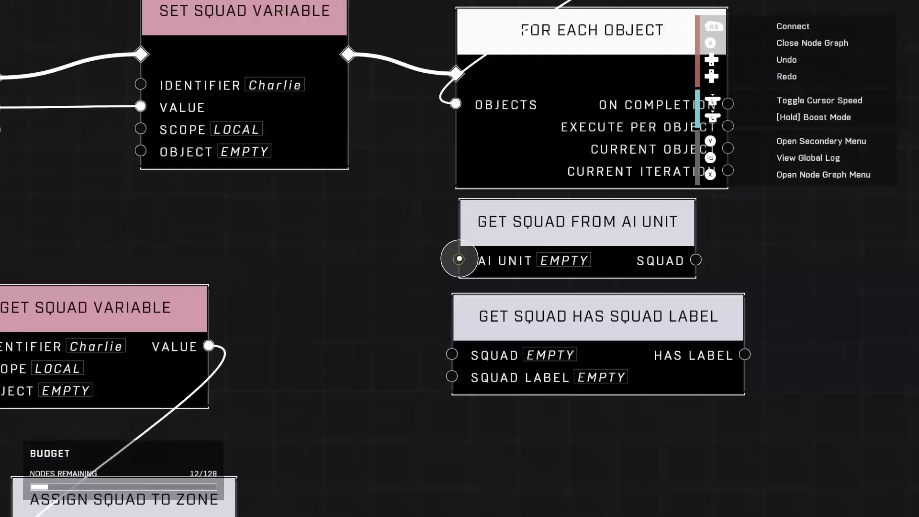
Connect the Current Object output of For Each Object to the AI Unit input of Get Squad From AI Unit
left_click(459, 259)
scroll(459, 259, "down", 3)
scroll(459, 259, "up", 3)
left_click(460, 258)
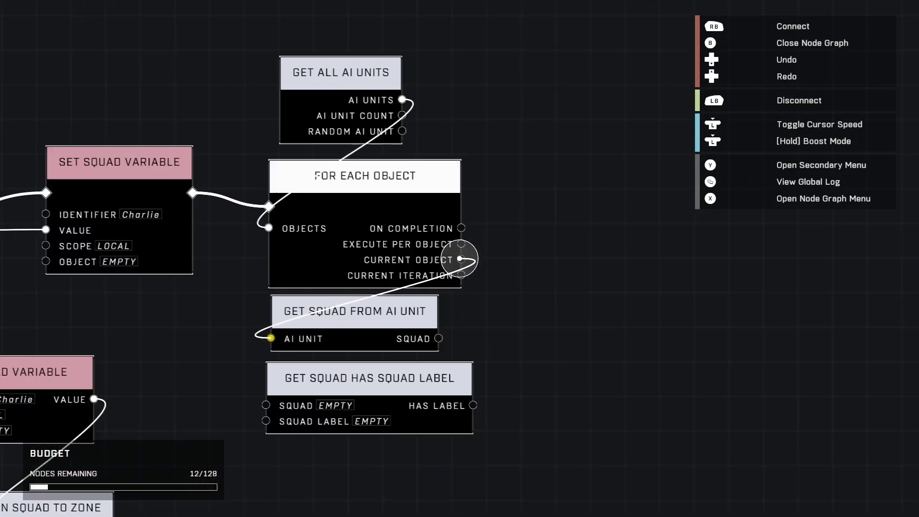
left_click(460, 259)
scroll(459, 258, "up", 2)
scroll(460, 259, "down", 3)
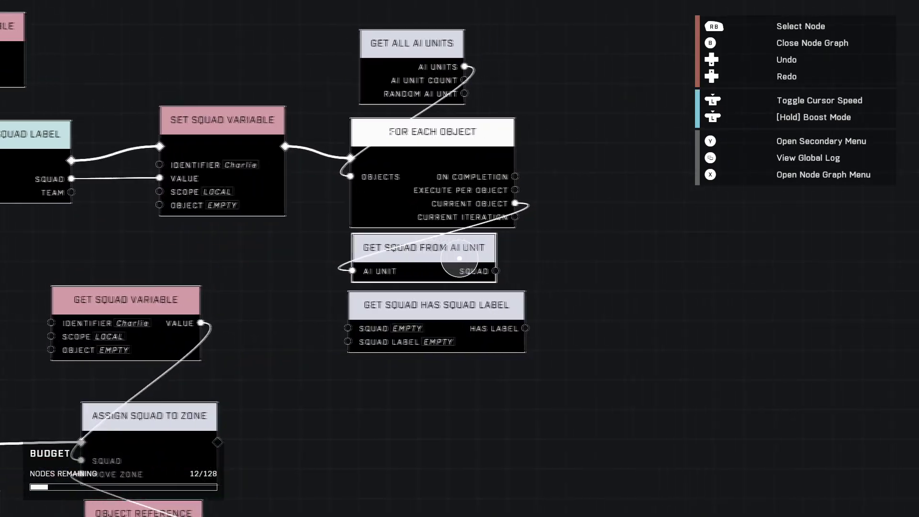
Connect the Squad output of Get Squad From AI Unit to Get Squad Has Squad Label and set its squad label to Charlie
left_click(459, 258)
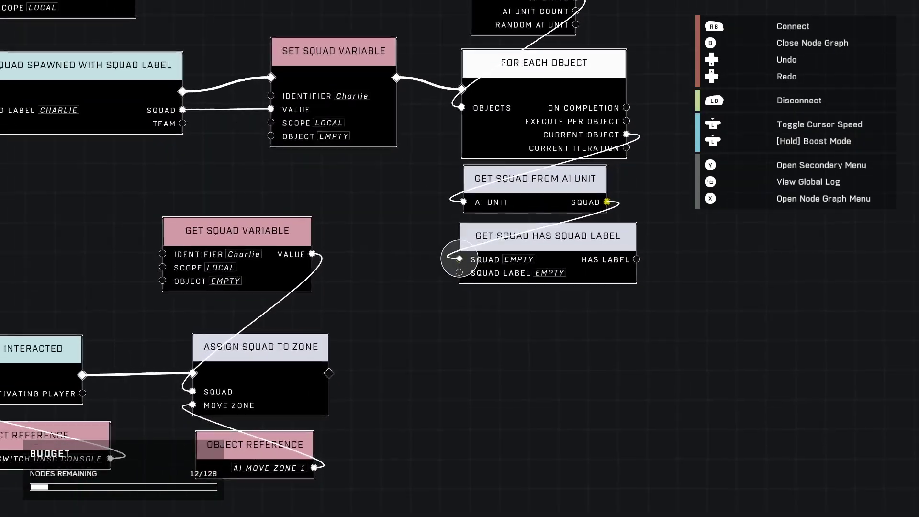
left_click(459, 258)
left_click(460, 259)
key("x")
key("e")
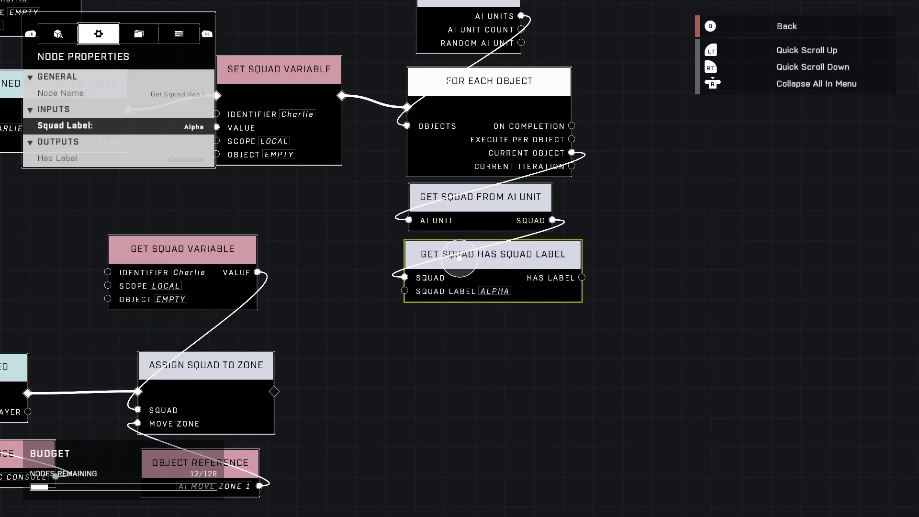
key("Escape")
scroll(459, 258, "down", 3)
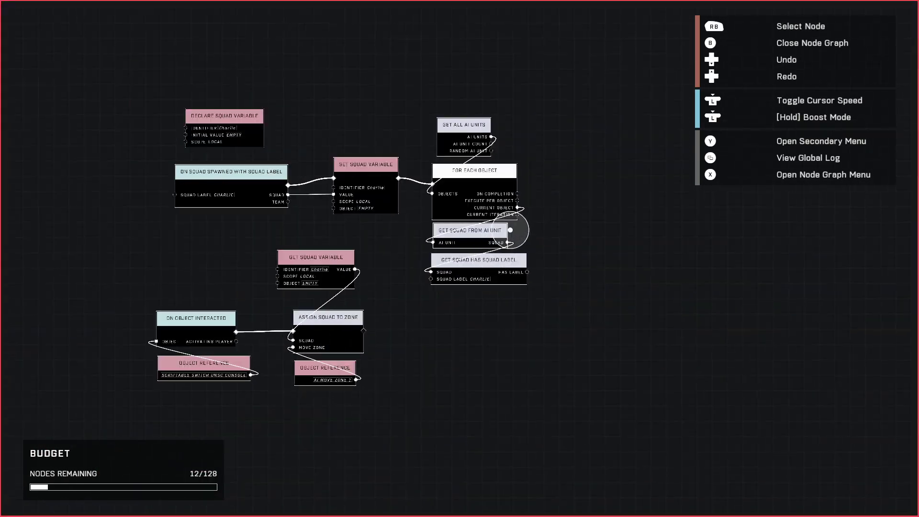
Add an Assign AI Unit To Spawned Squad node from the AI Advanced category and place it beside For Each Object
scroll(525, 203, "up", 2)
key("x")
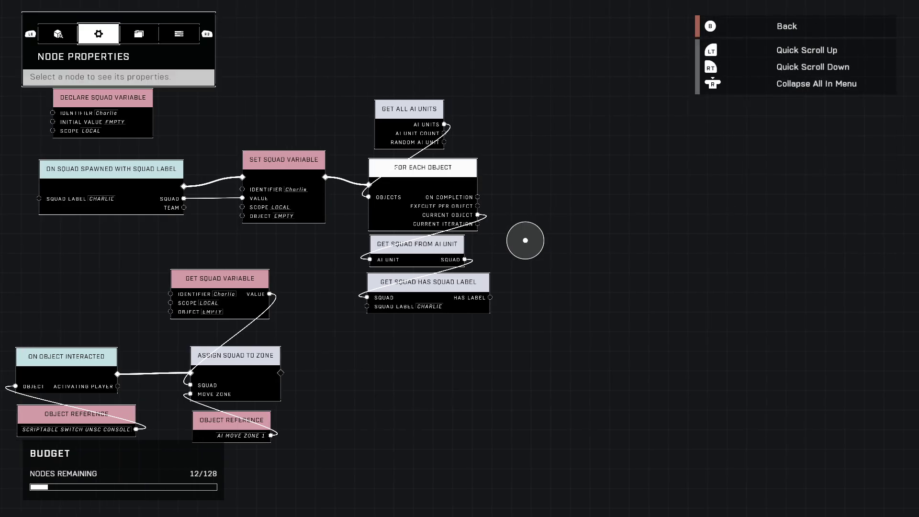
key("q")
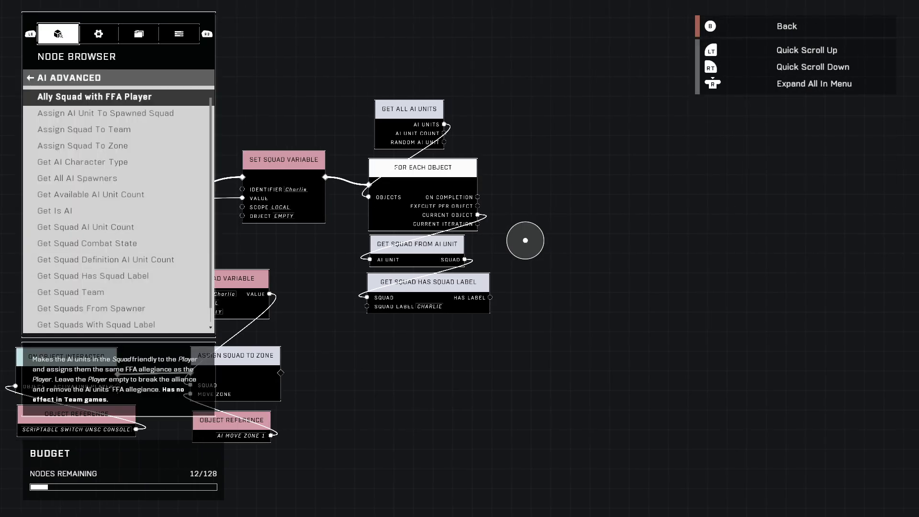
key("Up")
key("Return")
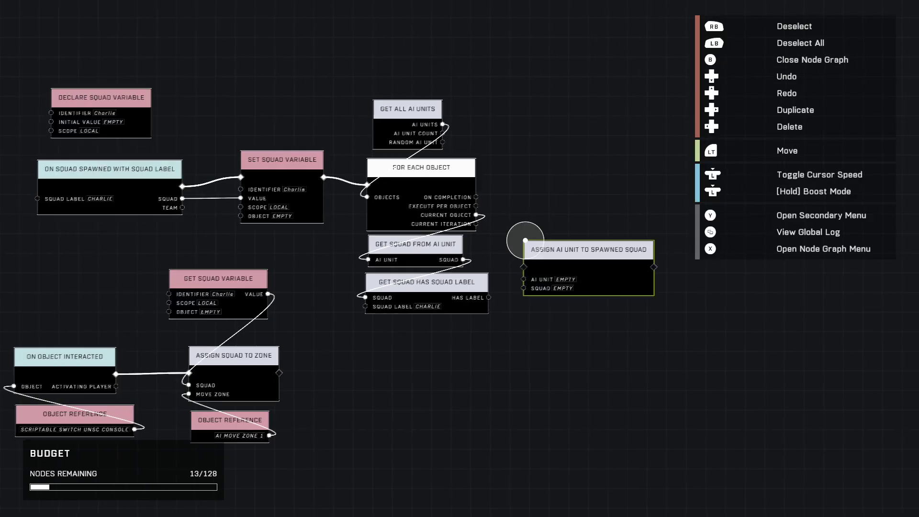
mouse_move(526, 240)
left_mouse_down()
mouse_move(522, 192)
mouse_move(511, 230)
left_mouse_up()
Connect For Each Object's Execute Per Object output to Assign AI Unit To Spawned Squad, and its Current Object output to the AI Unit input
scroll(459, 259, "up", 3)
left_click(460, 259)
left_click(460, 259)
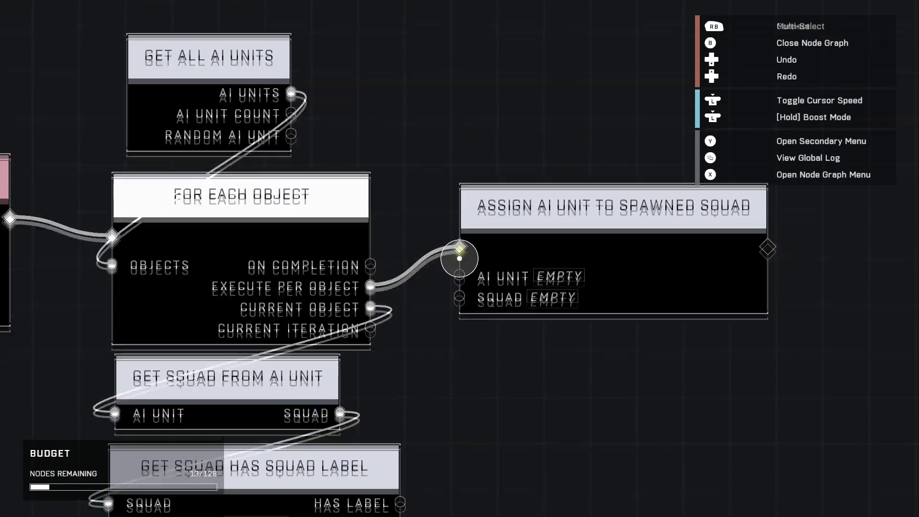
left_click(459, 258)
left_click(459, 258)
Connect Get Squad Variable's Value to the Squad input of Assign AI Unit To Spawned Squad and move Get Squad Variable closer to the loop
left_click(460, 259)
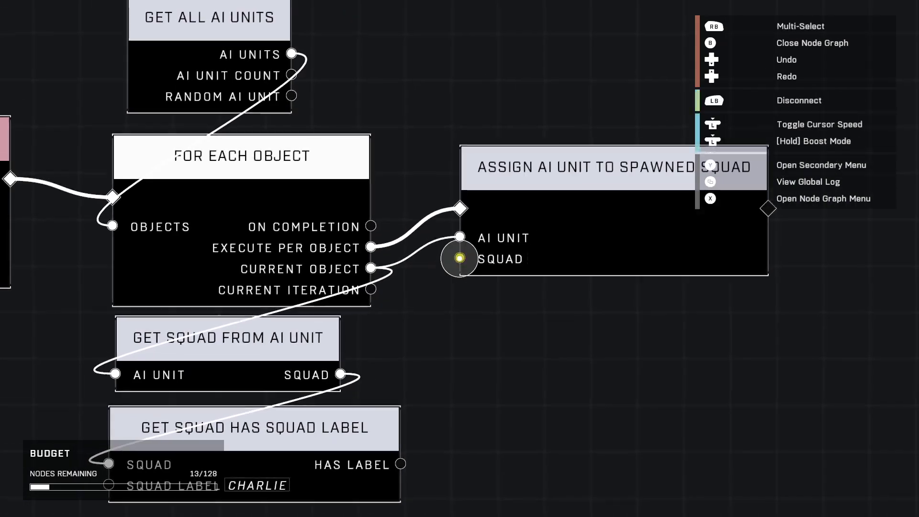
scroll(460, 259, "down", 3)
scroll(368, 282, "up", 3)
left_click(367, 260)
scroll(366, 260, "down", 3)
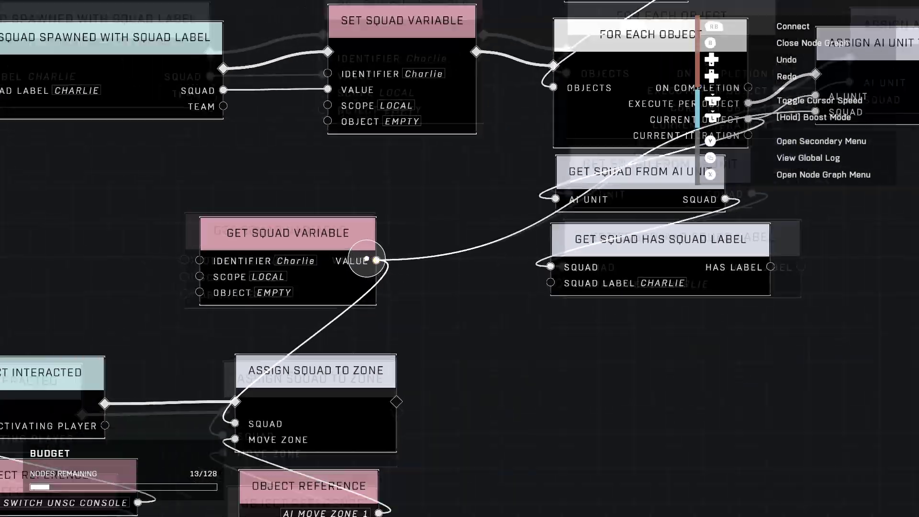
left_click(292, 257)
left_click_drag(310, 256, 361, 237)
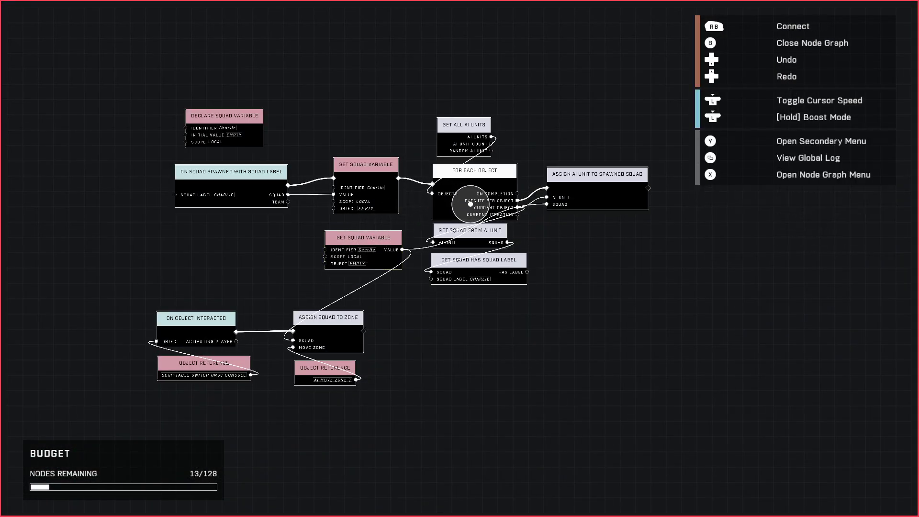
Close the node graph, play-test the AI unit reassignment by watching the squads at the staircase, and return to monitor mode
key("Escape")
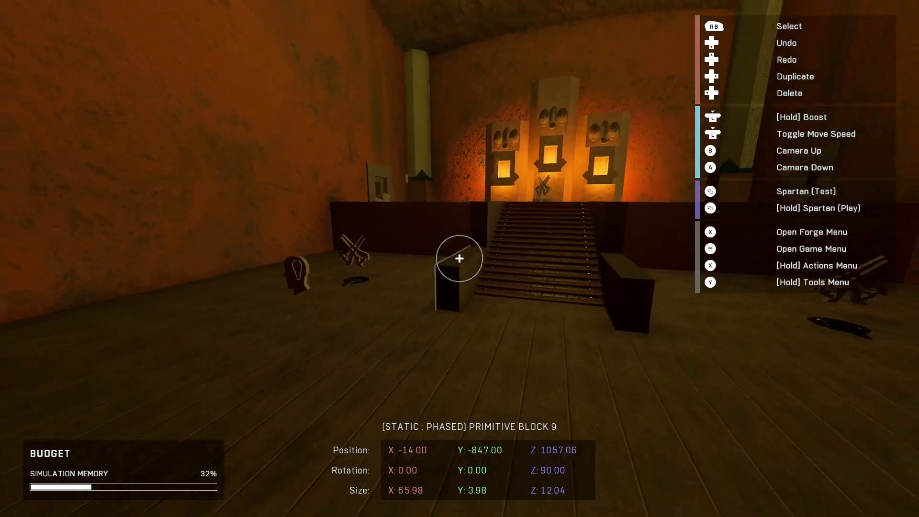
key("Tab")
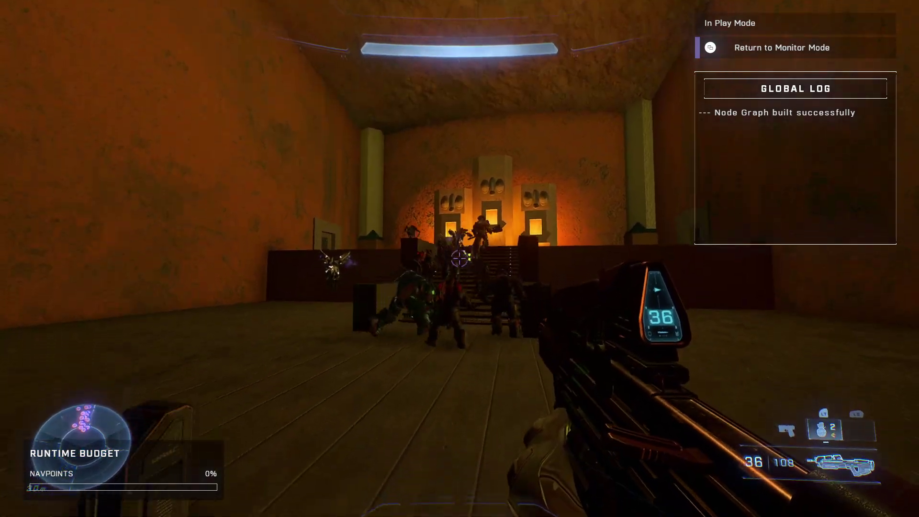
key("Home")
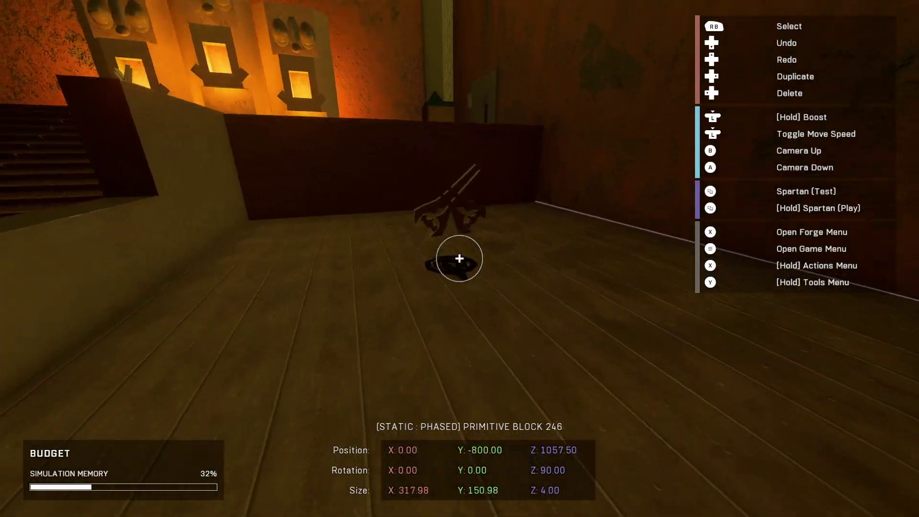
Duplicate the AI spawner beside the staircase and move the copy across the floor to about X 50, Y -903
left_click(460, 258)
key("ctrl+d")
key("1")
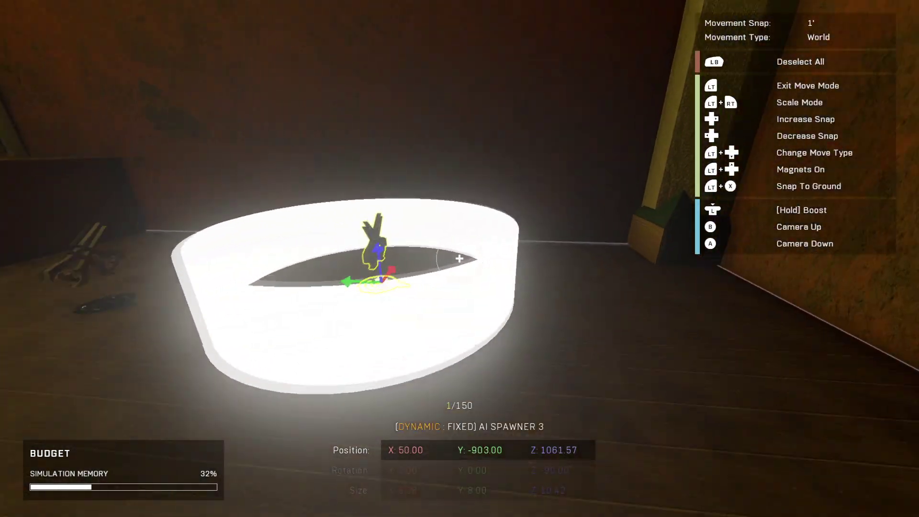
right_click(460, 259)
Play-test again with the added spawner, watch how the units move toward the staircase, and return to monitor mode
key("Home")
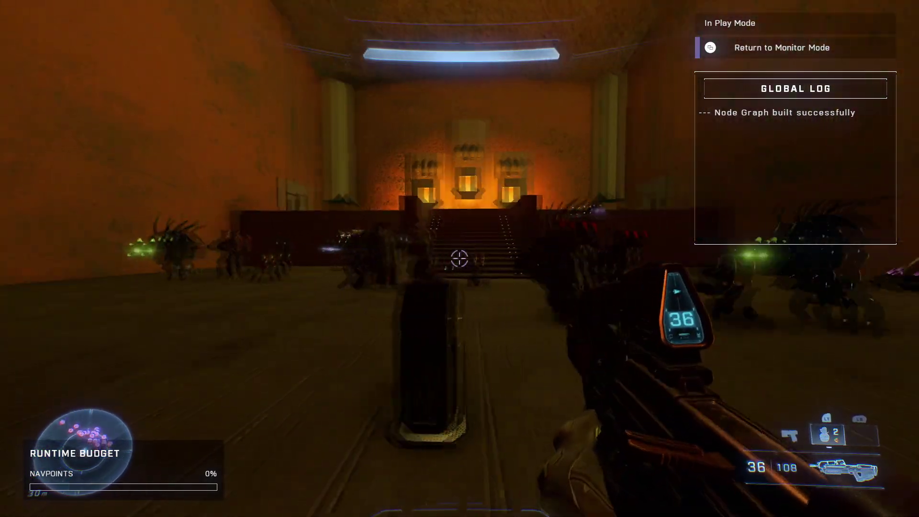
key("w")
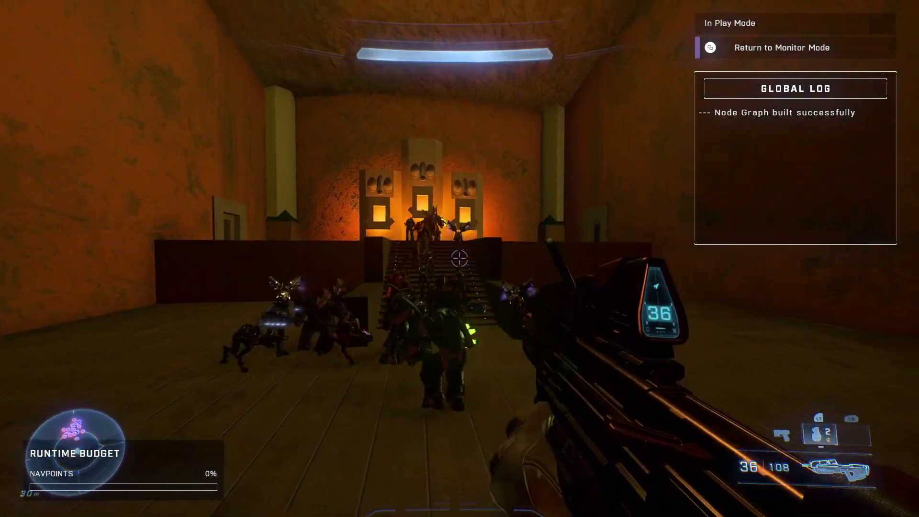
key("Tab")
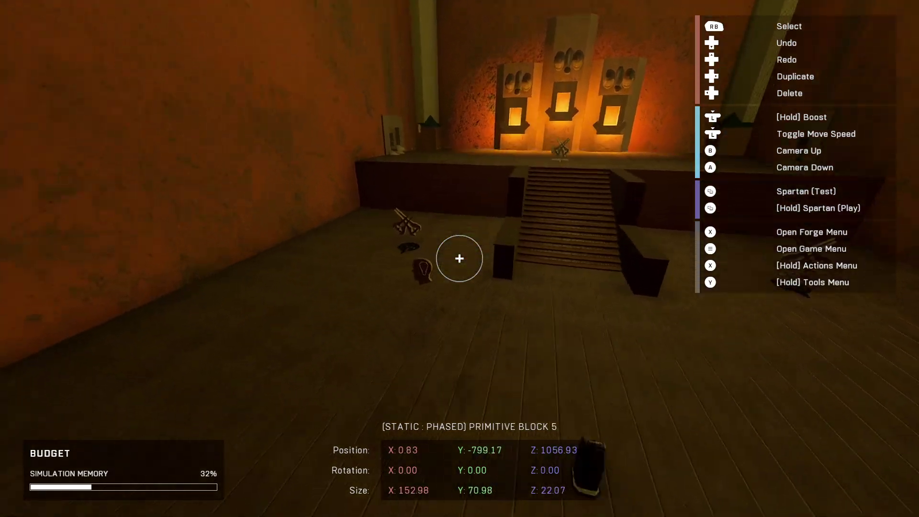
Reopen the node graph and delete every node except On Object Interacted, Assign Squad To Zone and their two object references
key("s")
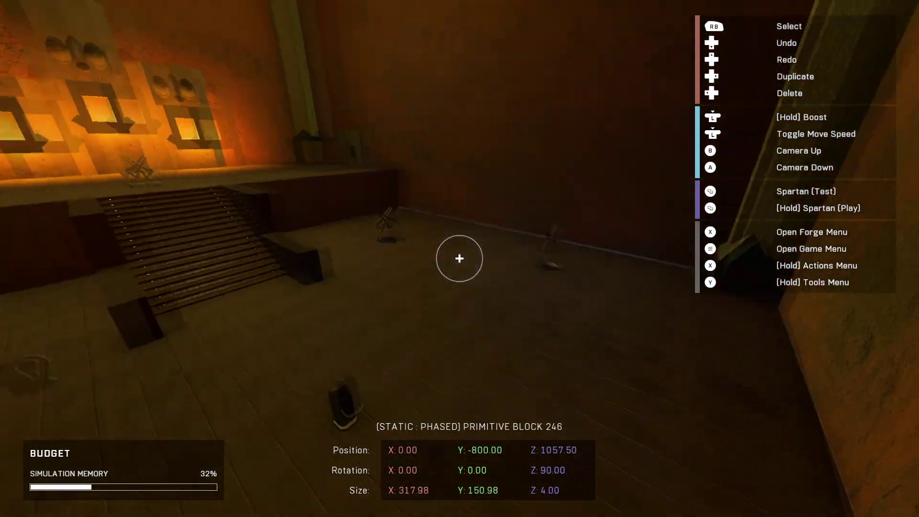
left_click(460, 258)
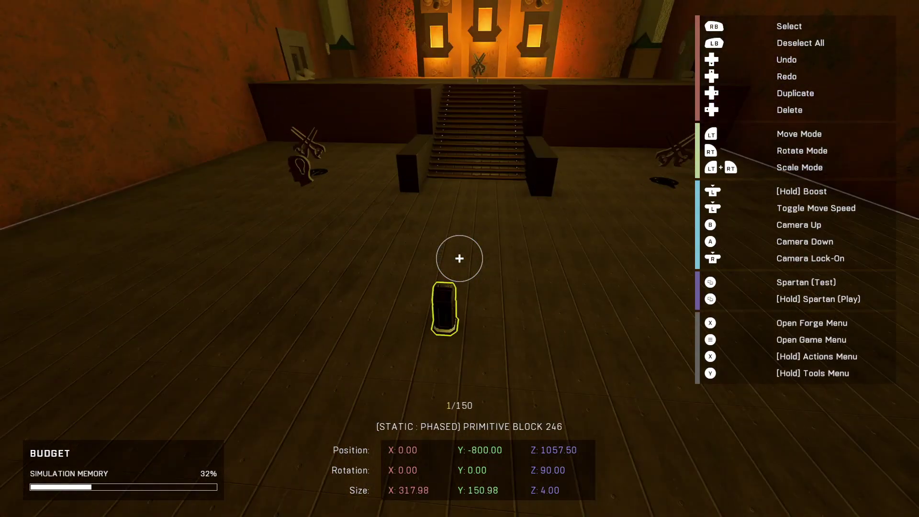
key("y")
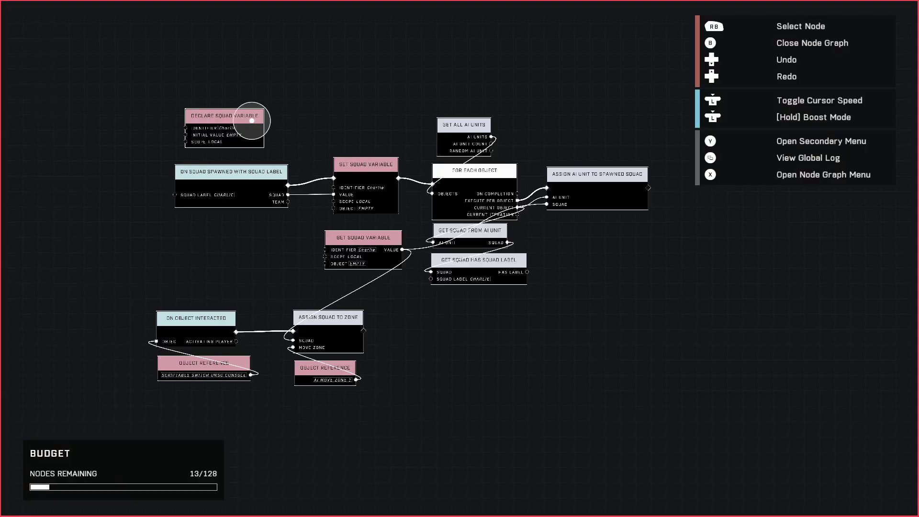
left_click(252, 141)
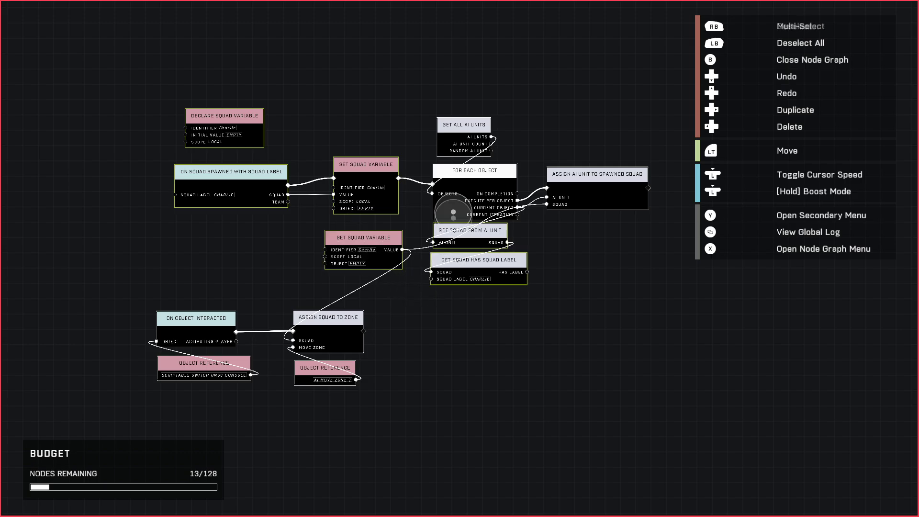
key("Delete")
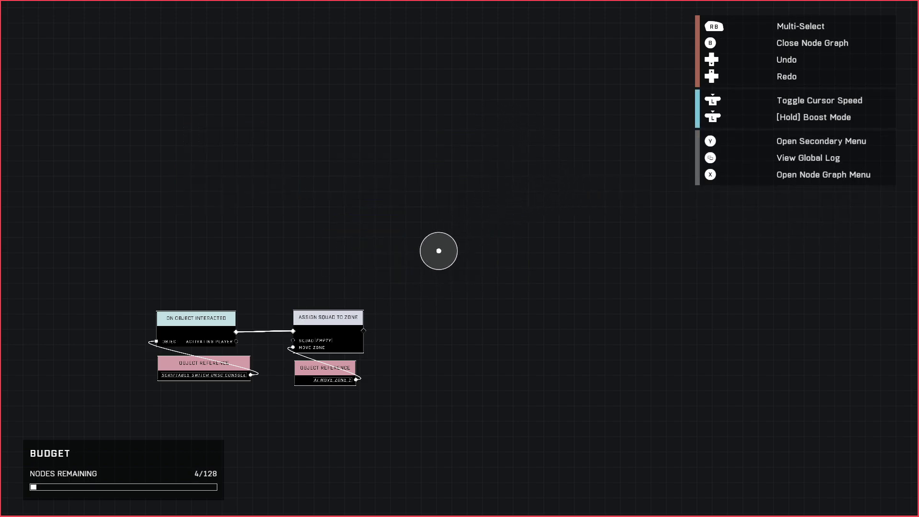
Detach Assign Squad To Zone from On Object Interacted and move it, together with its AI Move Zone 1 reference, farther away from the event
scroll(385, 287, "up", 3)
left_click(362, 306)
scroll(362, 307, "down", 3)
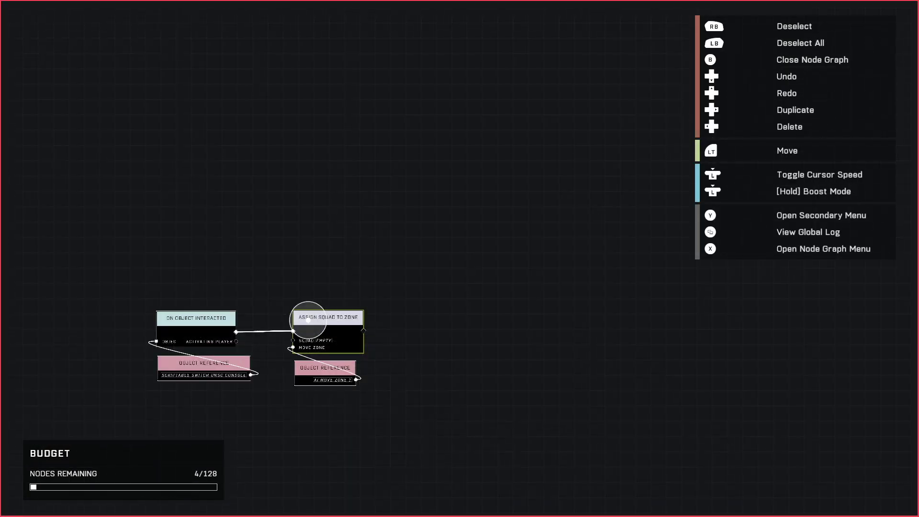
mouse_move(308, 320)
left_mouse_down()
mouse_move(330, 320)
mouse_move(304, 320)
left_mouse_up()
scroll(305, 316, "up", 3)
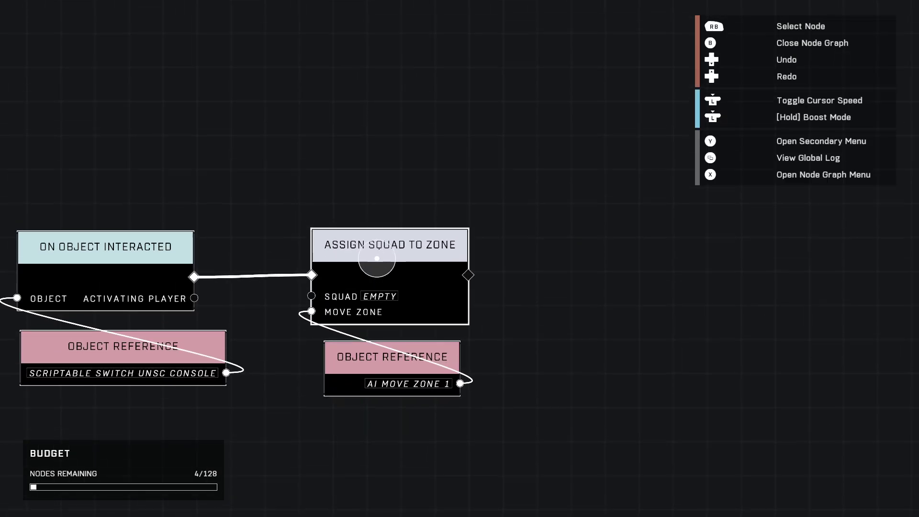
key("ctrl+z")
scroll(410, 260, "down", 3)
left_click(304, 334)
left_click(312, 383)
left_click_drag(311, 387, 545, 371)
Add a For Each Object node and place it beside On Object Interacted
key("x")
key("b")
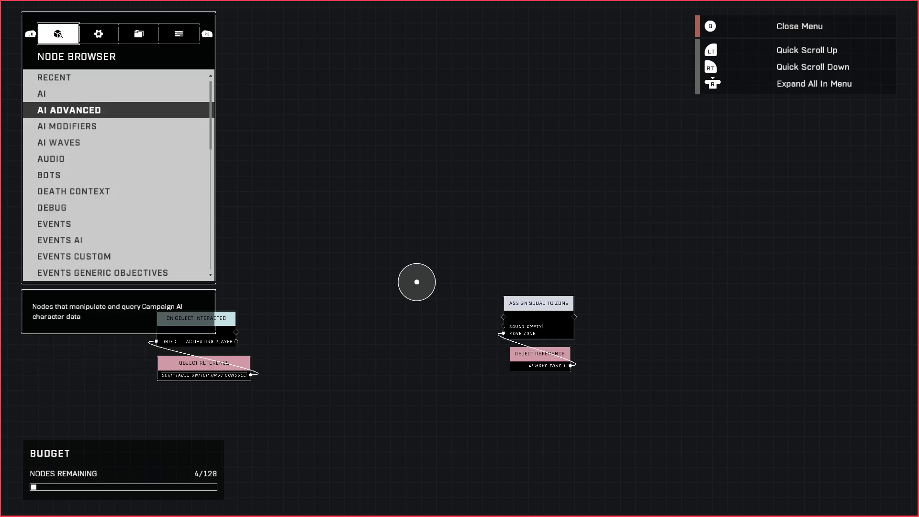
key("Up")
key("Return")
key("Up")
key("Up")
key("Up")
key("Up")
key("Up")
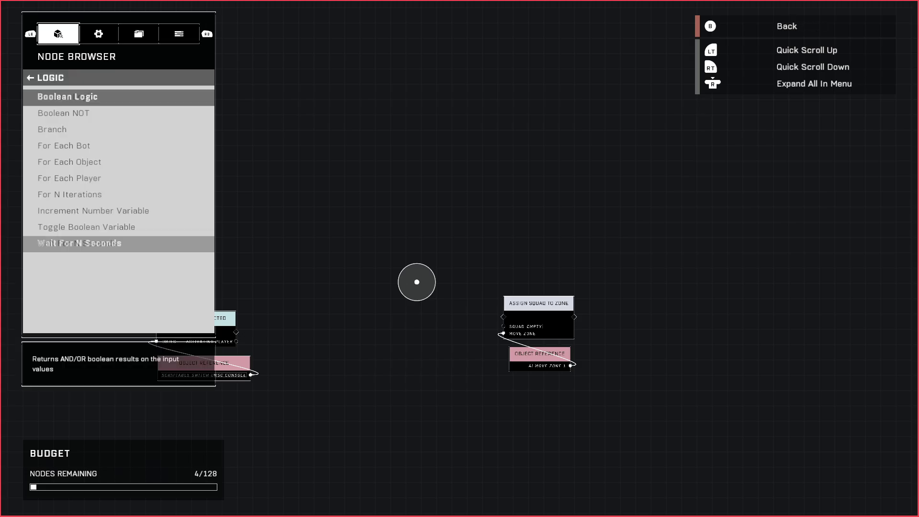
key("Up")
key("Return")
left_click_drag(492, 300, 185, 329)
left_click(245, 290)
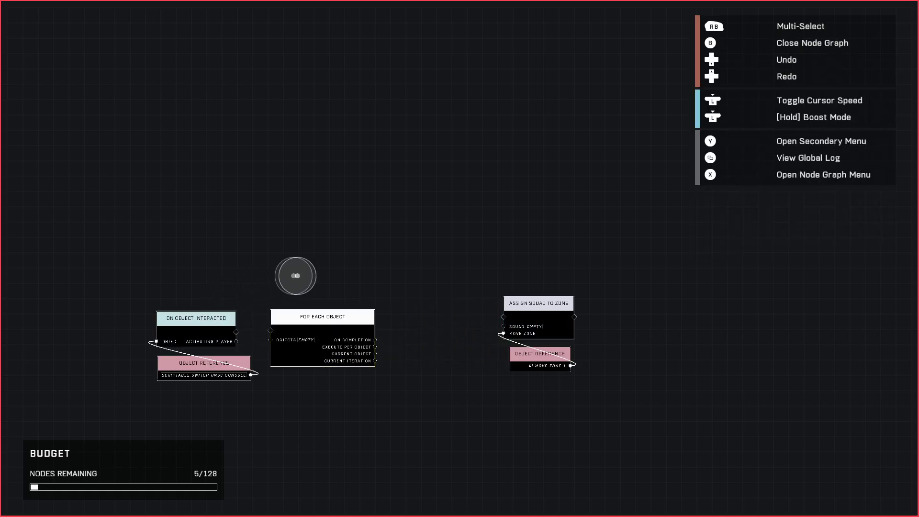
Add a Get Squad From AI Unit node and place it directly beneath For Each Object
key("x")
key("b")
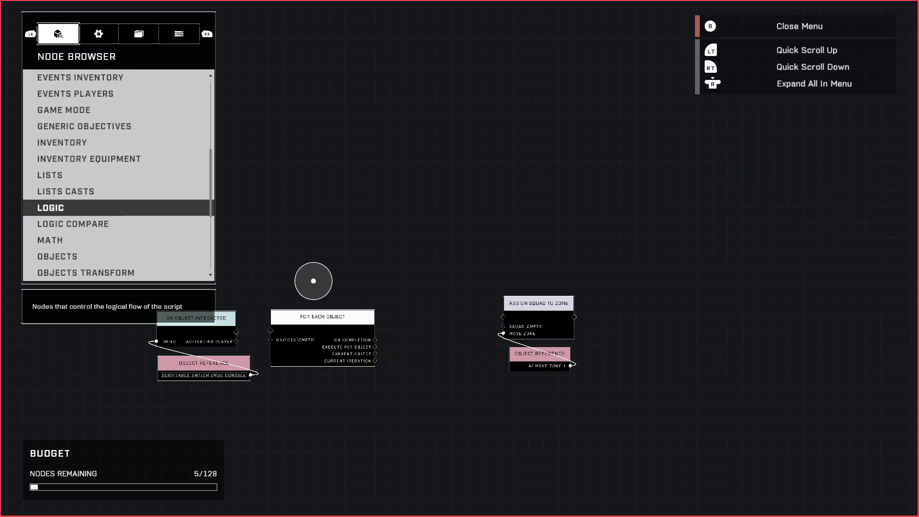
key("Page_Up")
key("Page_Up")
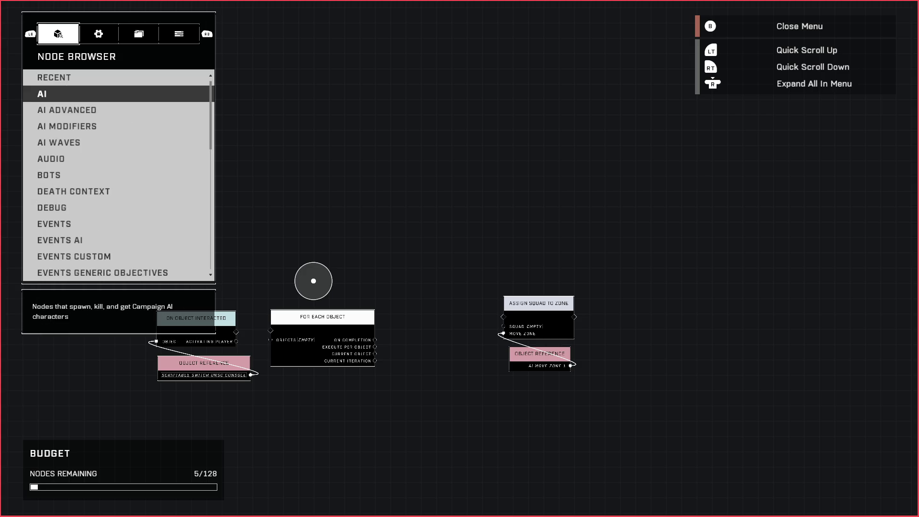
key("Return")
key("Down")
key("Down")
key("Down")
key("Down")
key("Down")
key("Down")
key("Down")
key("Return")
left_click_drag(314, 281, 381, 306)
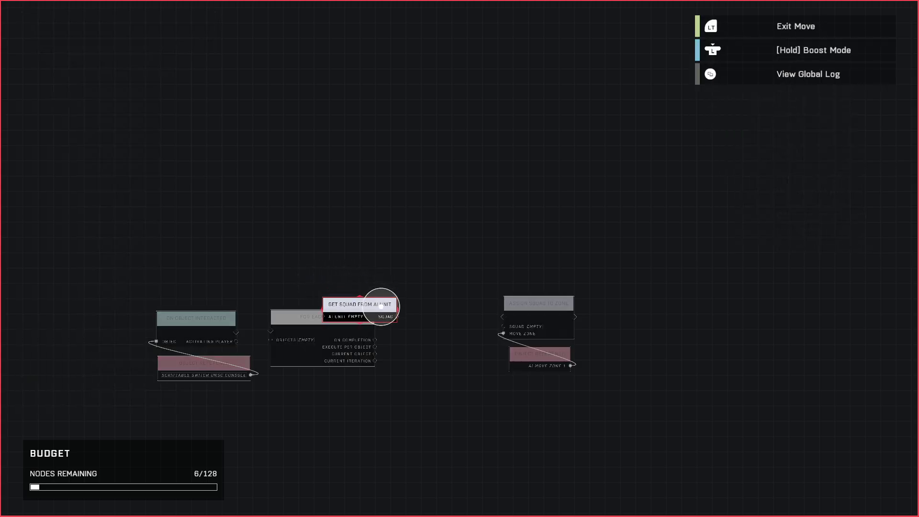
left_click_drag(329, 383, 326, 384)
Connect For Each Object's Current Object output to the AI Unit input of Get Squad From AI Unit
scroll(316, 382, "up", 5)
left_click(316, 384)
left_click(322, 382)
scroll(347, 376, "down", 5)
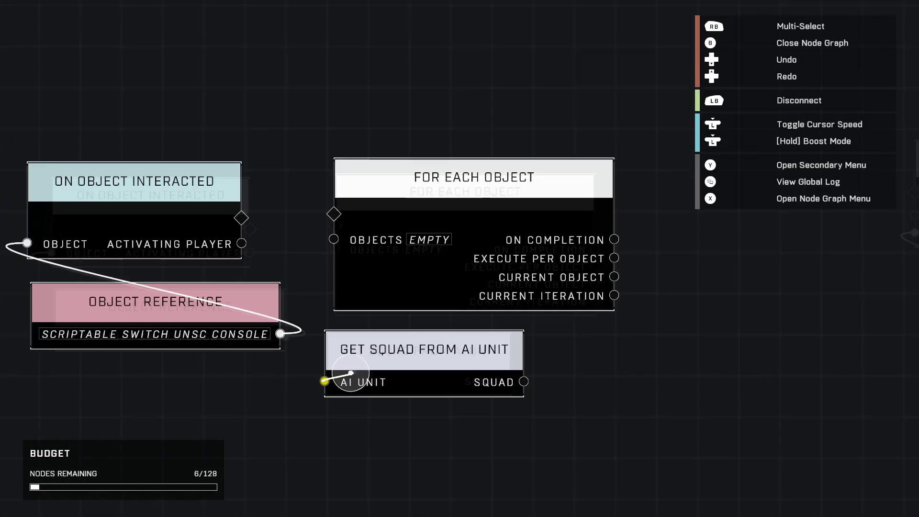
scroll(367, 351, "up", 5)
left_click(390, 351)
scroll(400, 351, "down", 5)
Add a Get Squad Has Squad Label node and place it beneath Get Squad From AI Unit
key("x")
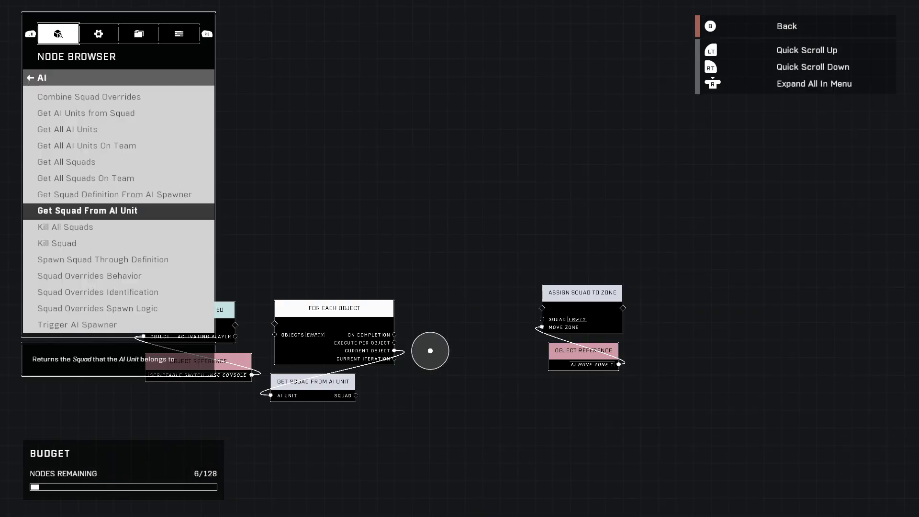
key("Down")
key("Down")
key("Down")
key("Down")
key("Escape")
key("Down")
key("Return")
key("Down")
key("Down")
key("Down")
key("Down")
key("Down")
key("Down")
key("Down")
key("Down")
key("Down")
key("Down")
key("Down")
key("Down")
key("Down")
key("Down")
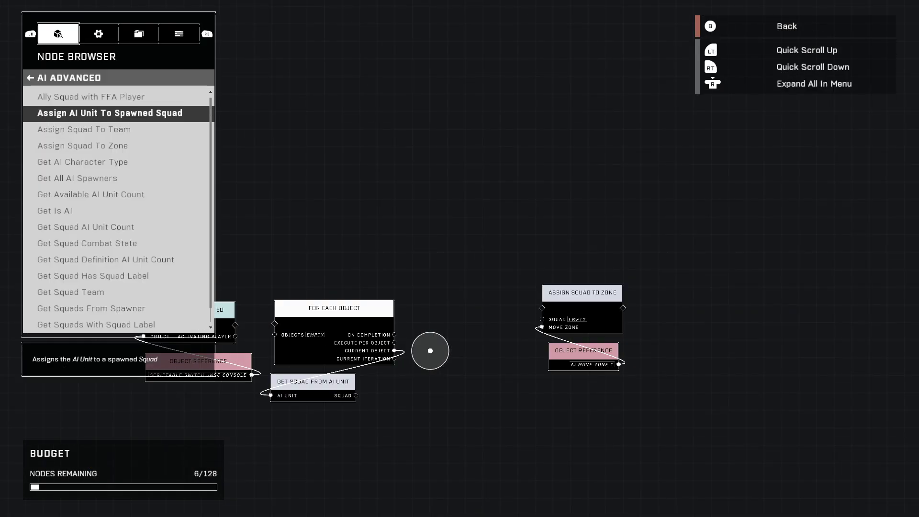
key("Up")
key("Up")
key("Up")
key("Return")
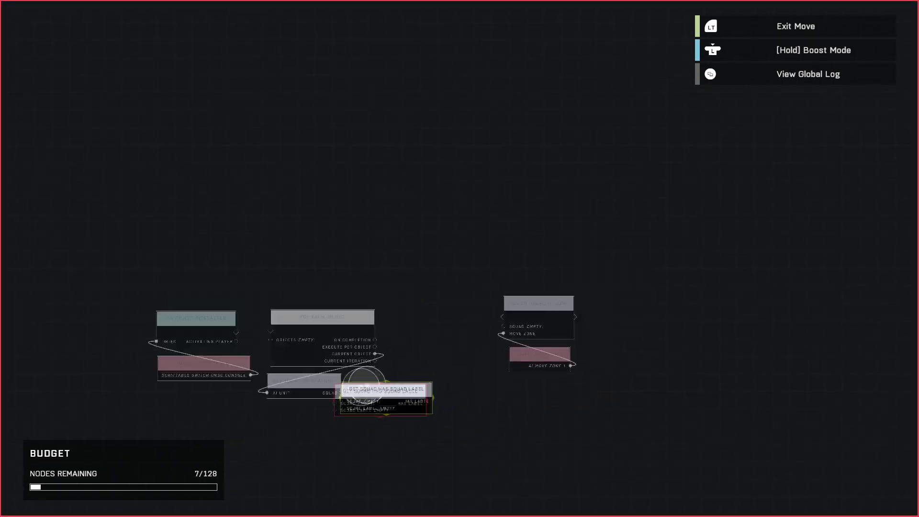
left_click(296, 409)
scroll(296, 411, "up", 5)
left_click(300, 416)
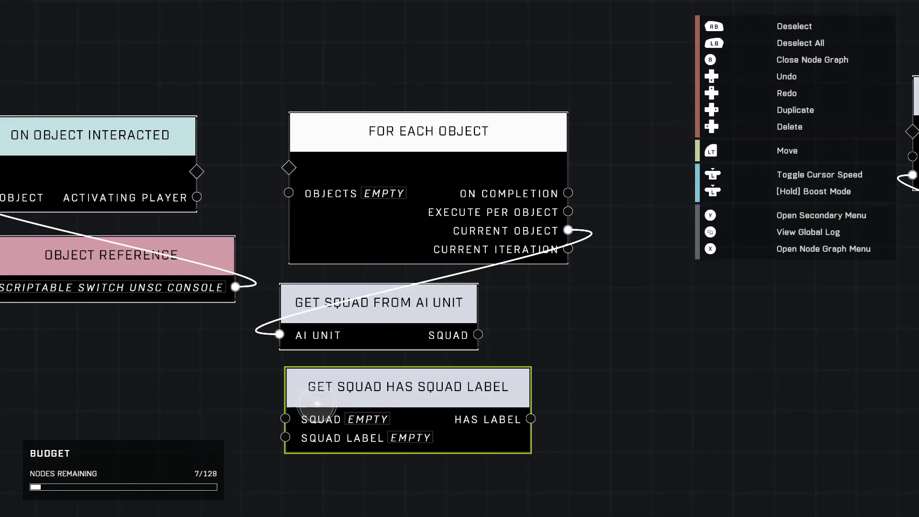
Connect the Squad output of Get Squad From AI Unit to the Squad input of Get Squad Has Squad Label
left_click(318, 404)
scroll(325, 401, "down", 4)
scroll(416, 363, "up", 4)
left_click(441, 352)
scroll(441, 352, "down", 4)
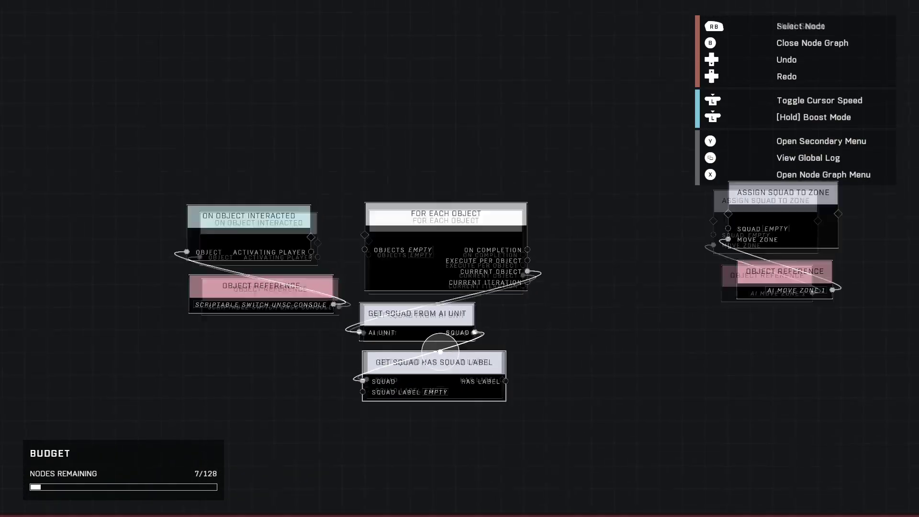
Set the Squad Label of Get Squad Has Squad Label to Charlie
scroll(441, 353, "up", 4)
left_click(440, 352)
key("x")
key("e")
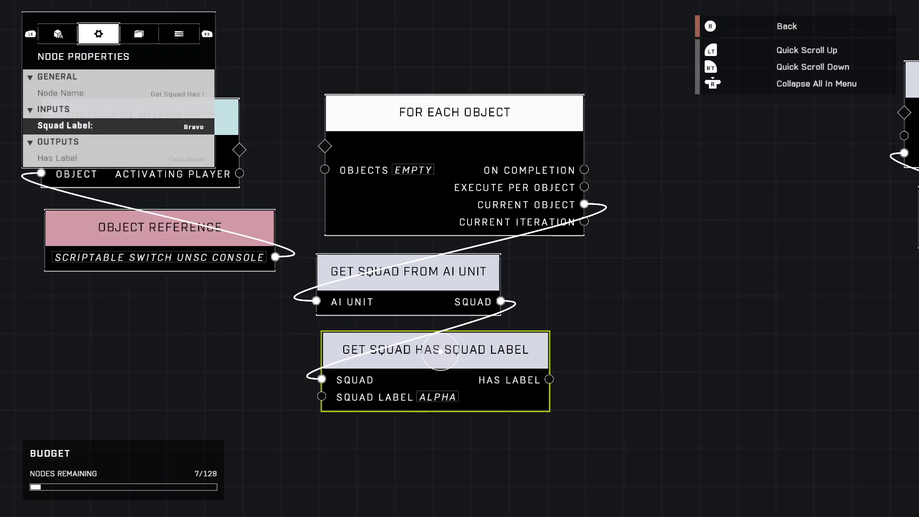
key("Escape")
left_click(455, 355)
scroll(454, 352, "down", 4)
Add a Get All AI Units node and place it above For Each Object
key("x")
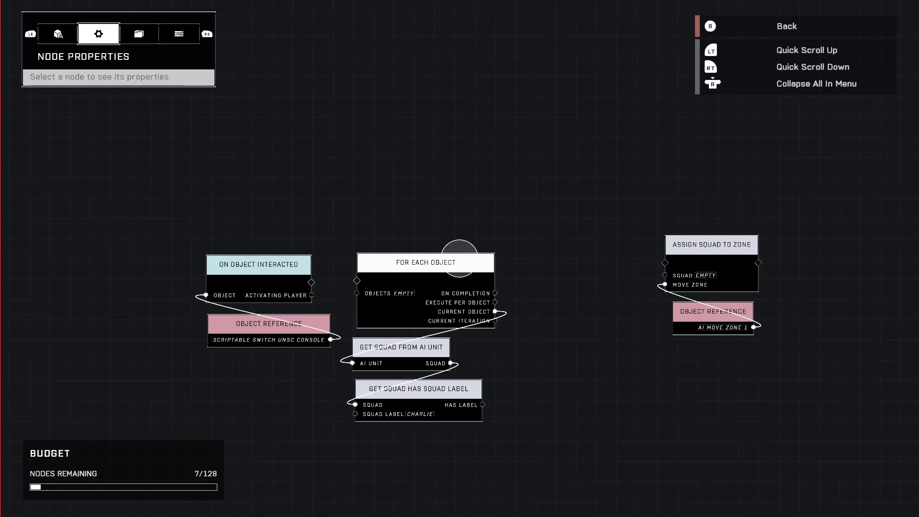
key("Escape")
key("x")
key("Escape")
key("x")
key("q")
key("Down")
key("Down")
key("Down")
key("Escape")
key("Return")
key("Down")
key("Down")
key("Down")
key("Down")
key("Down")
key("Down")
key("Down")
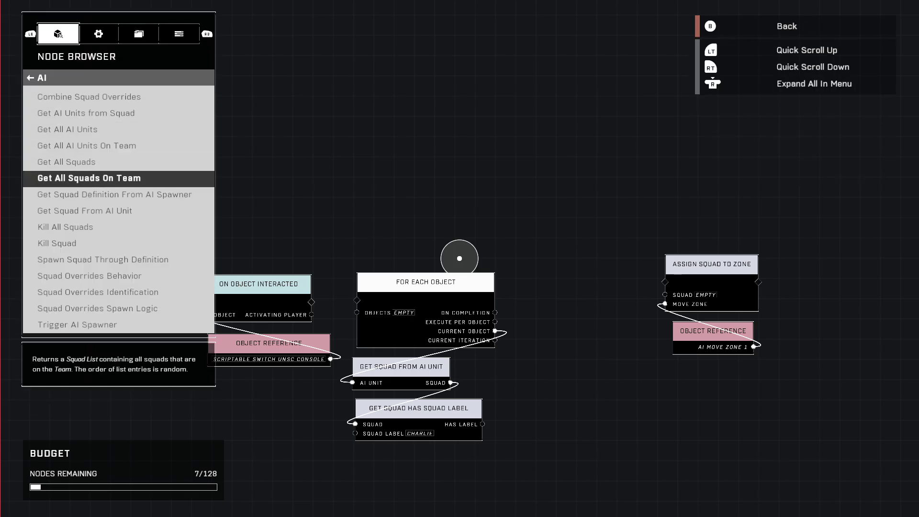
key("Up")
key("Up")
key("Up")
key("Up")
key("Up")
key("Return")
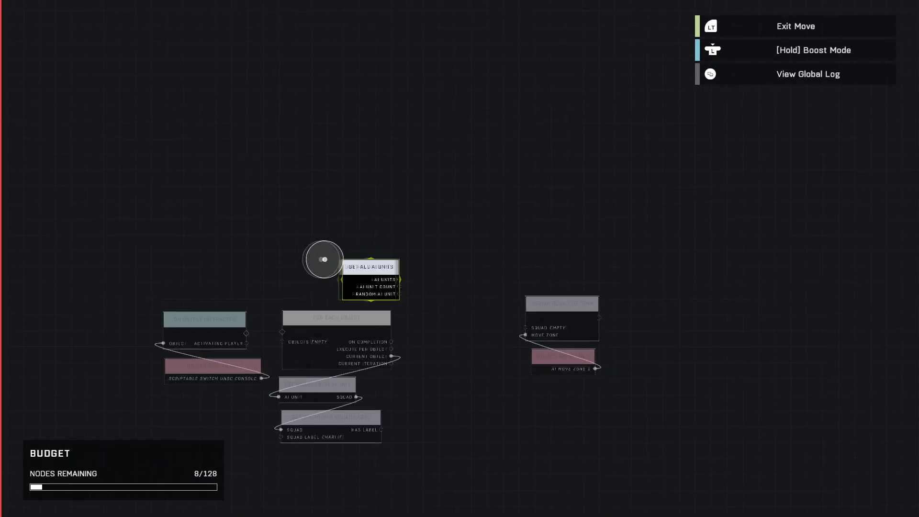
key("Escape")
key("x")
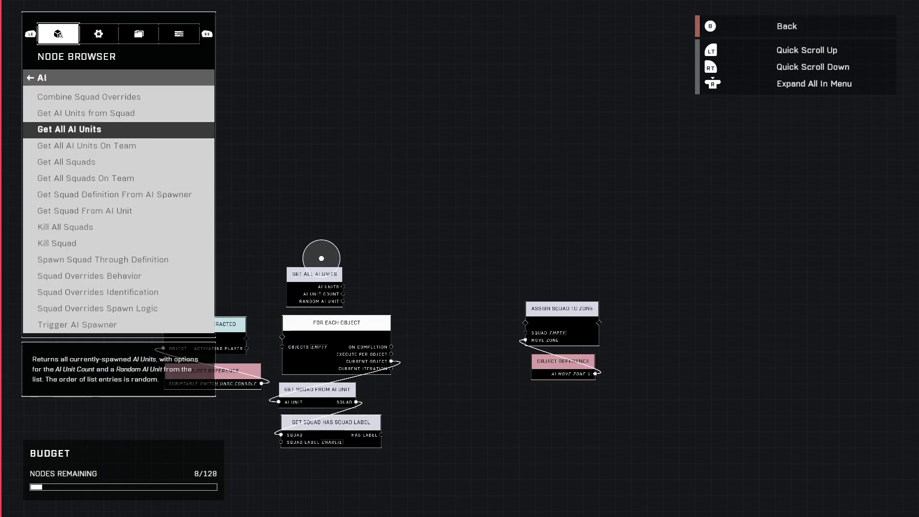
key("Escape")
key("Escape")
Connect AI Units to For Each Object's Objects input and trigger For Each Object from On Object Interacted
scroll(322, 259, "up", 5)
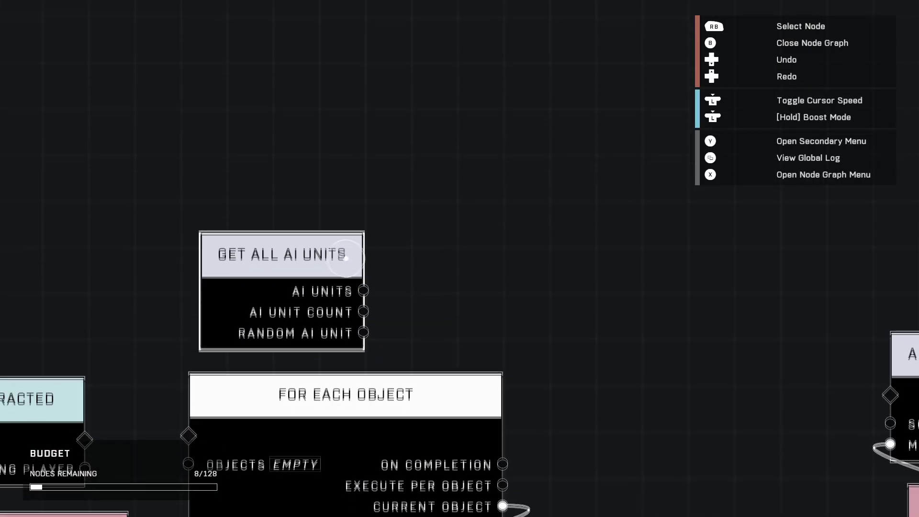
scroll(364, 258, "down", 3)
left_click_drag(364, 258, 371, 259)
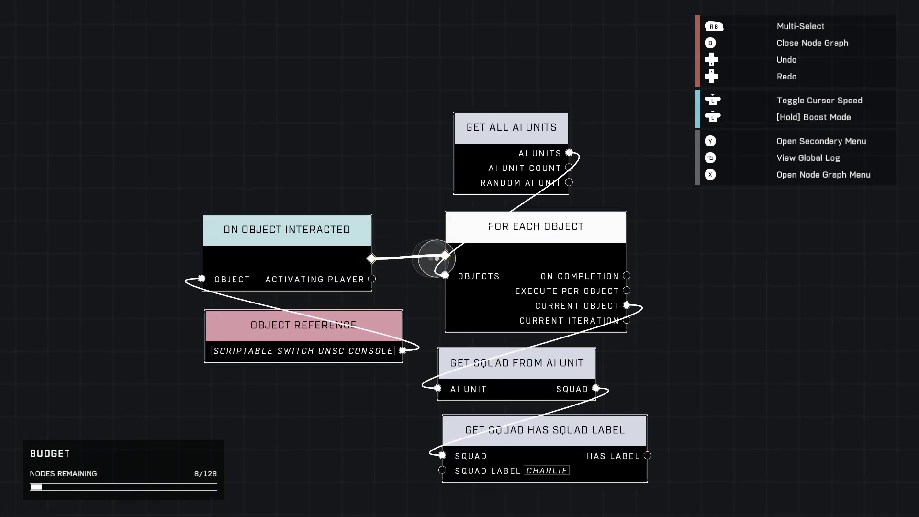
scroll(437, 258, "down", 5)
Connect For Each Object's Execute Per Object output directly to the Assign Squad To Zone action
scroll(367, 338, "up", 2)
left_click(356, 346)
scroll(367, 338, "down", 2)
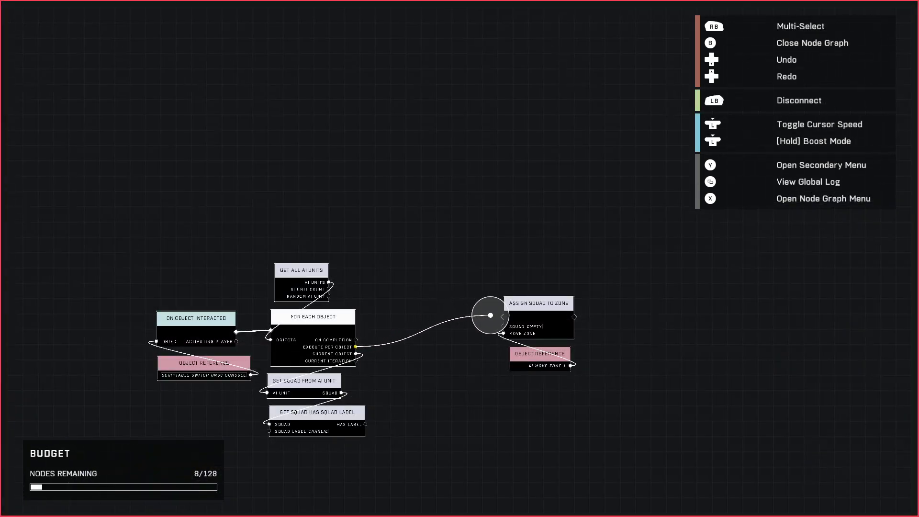
left_click(501, 315)
scroll(502, 316, "up", 3)
scroll(458, 316, "down", 1)
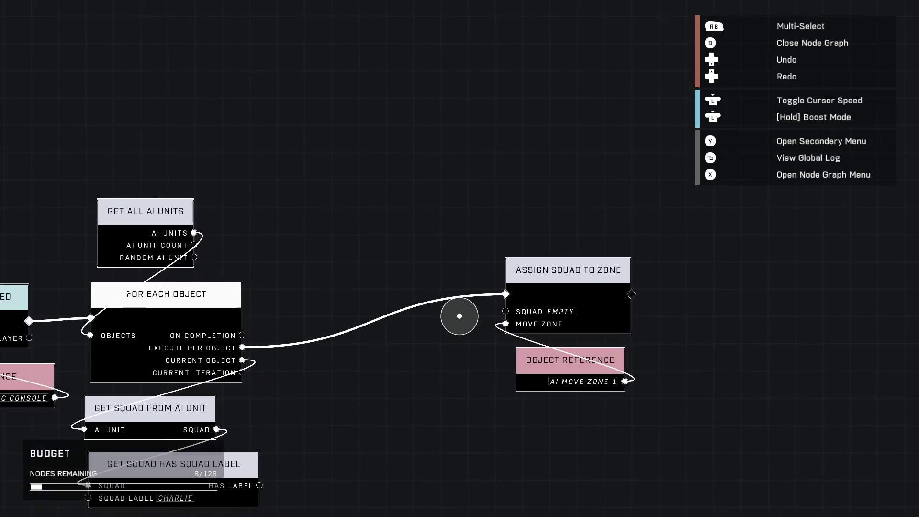
Connect the Squad input of Assign Squad To Zone to the Squad output of Get Squad From AI Unit
left_click(459, 301)
scroll(459, 300, "down", 3)
scroll(380, 386, "up", 4)
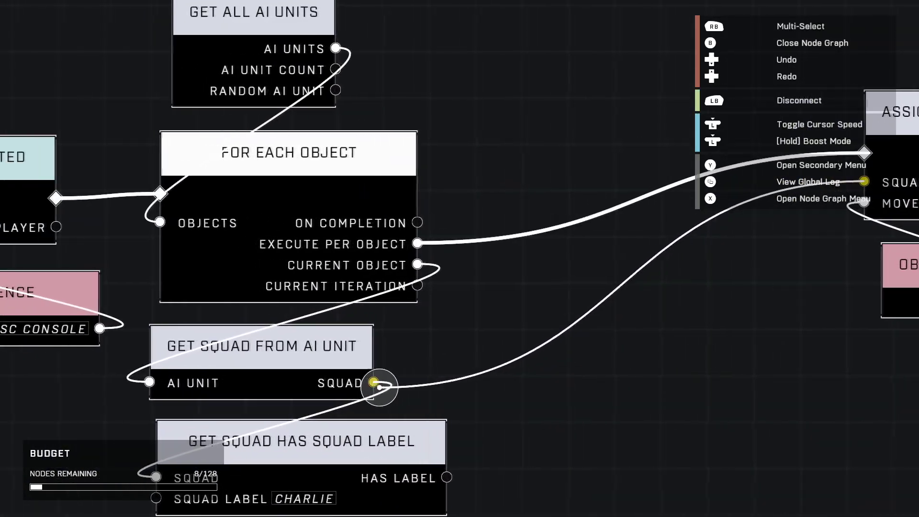
left_click(380, 382)
scroll(380, 382, "down", 3)
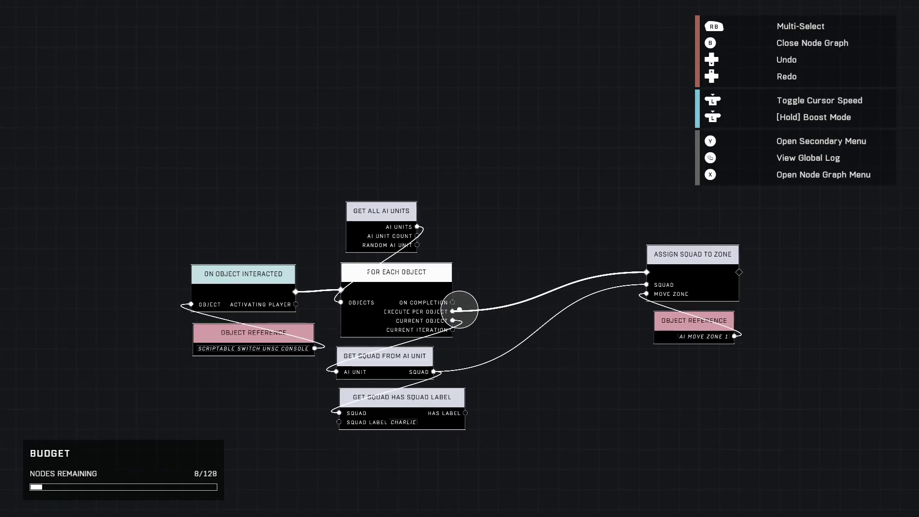
Disconnect Execute Per Object from Assign Squad To Zone and add a Branch node between For Each Object and Assign Squad To Zone
left_click(460, 308)
key("x")
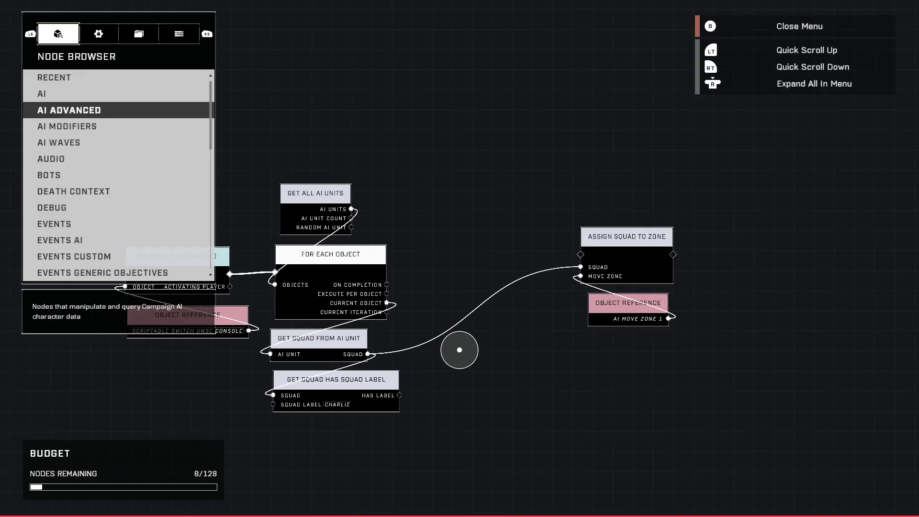
key("Escape")
key("r")
key("Up")
key("Return")
key("Down")
key("Down")
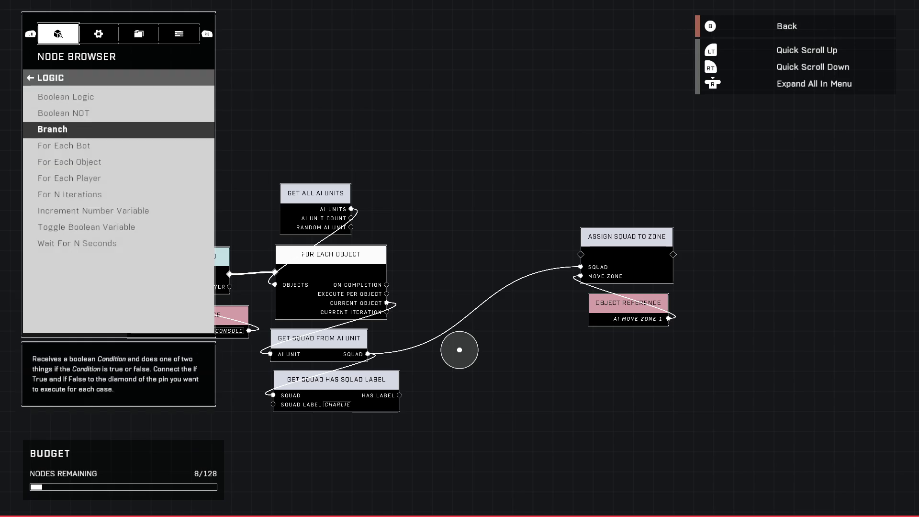
key("Return")
left_click(460, 267)
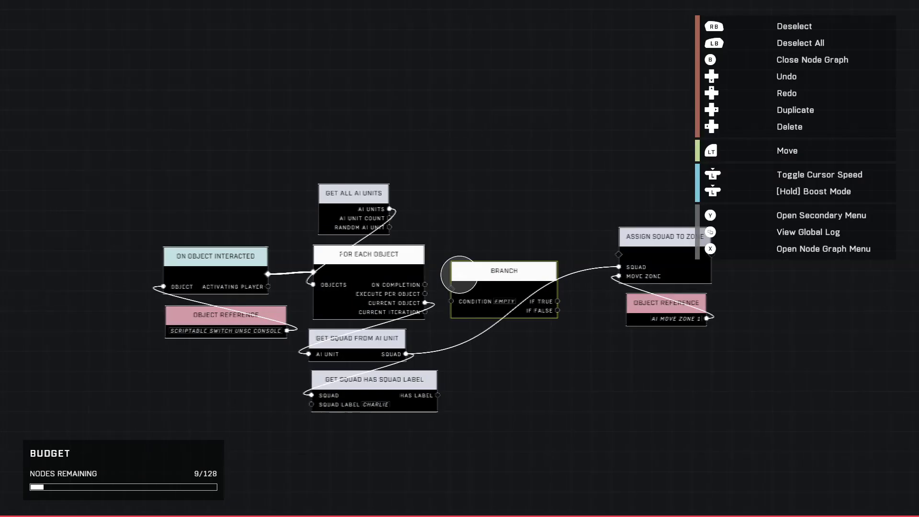
Connect Execute Per Object to the Branch node and the Branch's If True output to Assign Squad To Zone
scroll(460, 271, "up", 5)
left_click(459, 271)
left_click(459, 258)
scroll(459, 258, "down", 5)
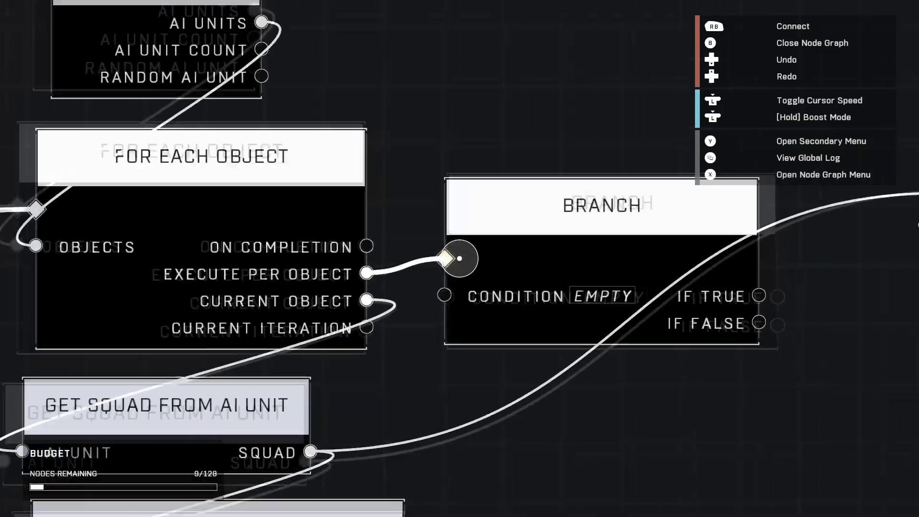
scroll(460, 258, "up", 3)
scroll(459, 259, "down", 1)
left_click(460, 258)
scroll(459, 259, "down", 3)
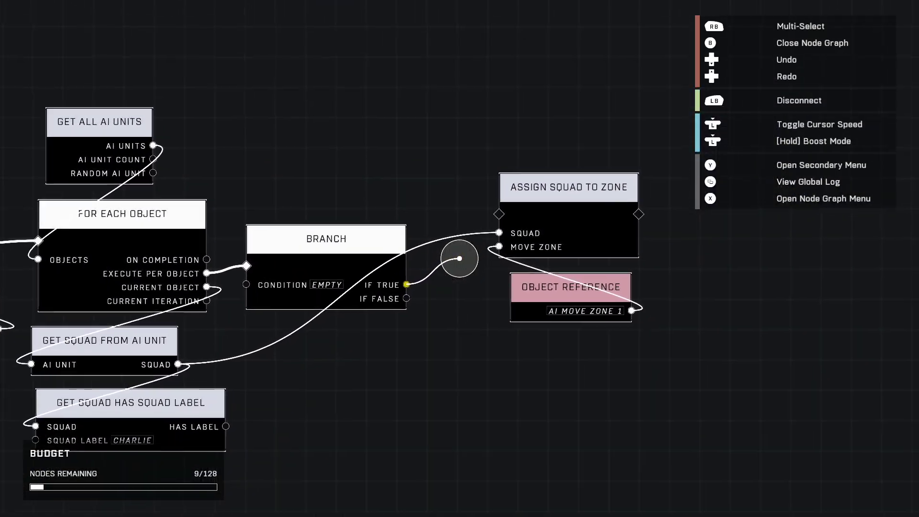
left_click(459, 258)
Connect the Has Label output of Get Squad Has Squad Label to the Branch's Condition input
scroll(460, 258, "down", 5)
scroll(375, 372, "up", 5)
left_click_drag(417, 317, 417, 313)
left_click(416, 317)
scroll(417, 328, "down", 5)
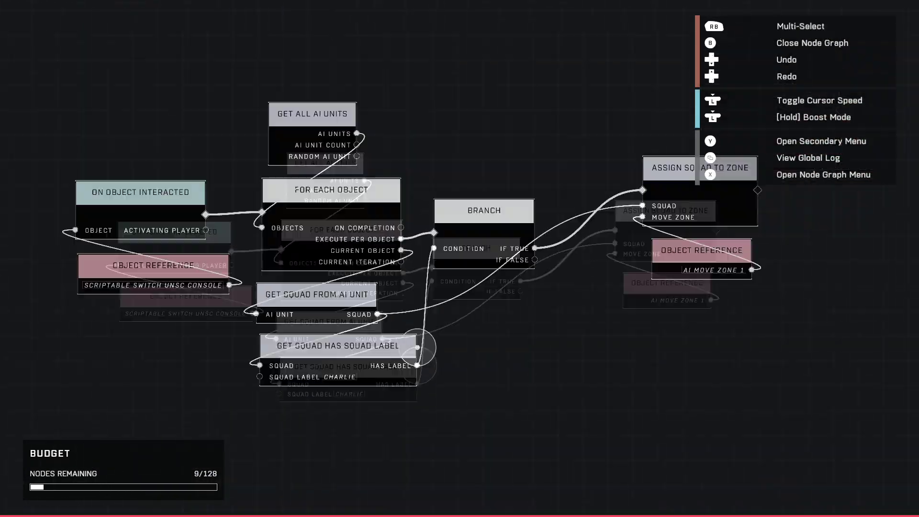
Move Assign Squad To Zone and its AI Move Zone 1 reference closer to the Branch node
scroll(417, 328, "up", 3)
scroll(425, 318, "down", 3)
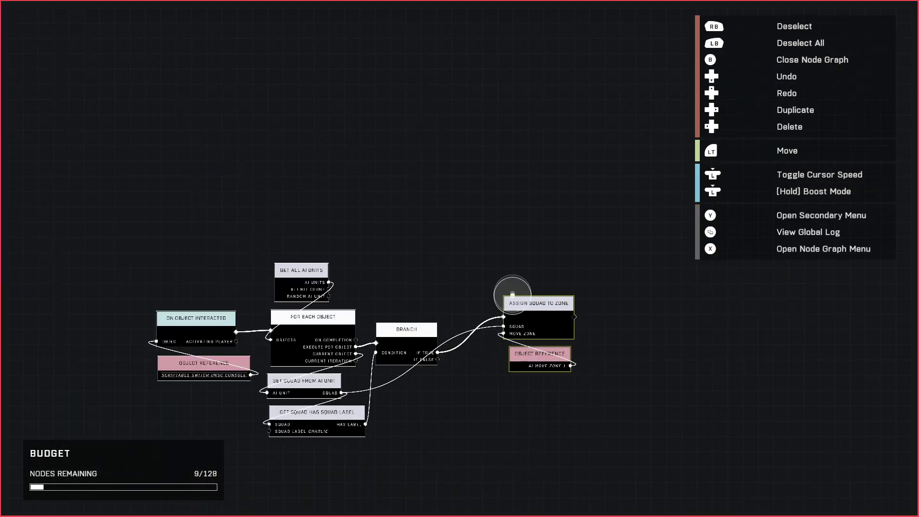
left_click_drag(512, 294, 459, 327)
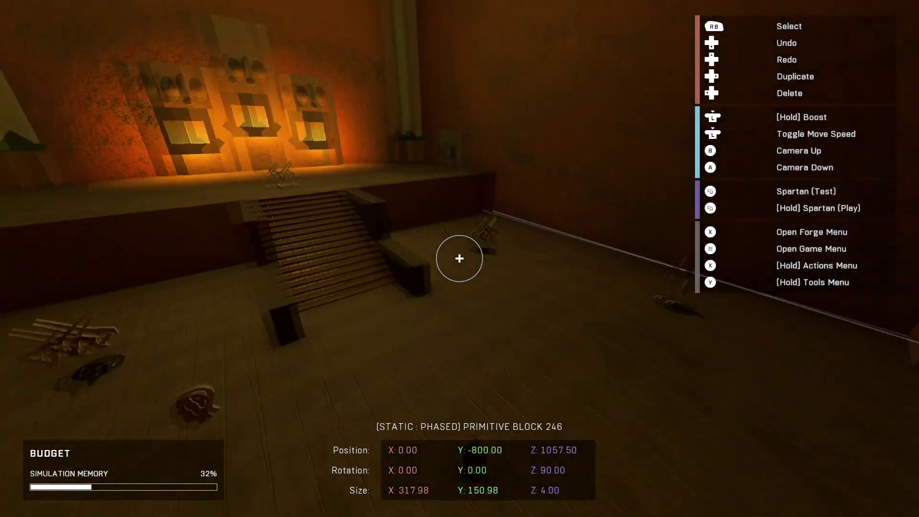
key("Return")
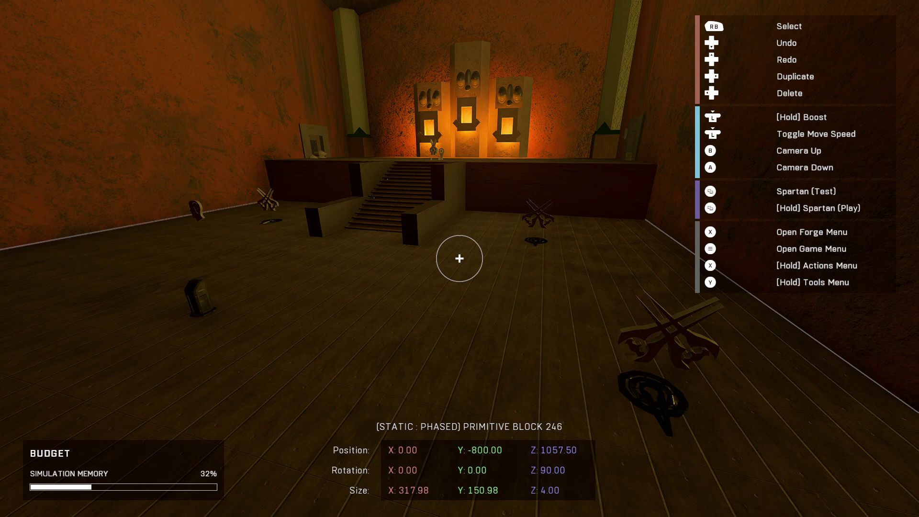
key("a")
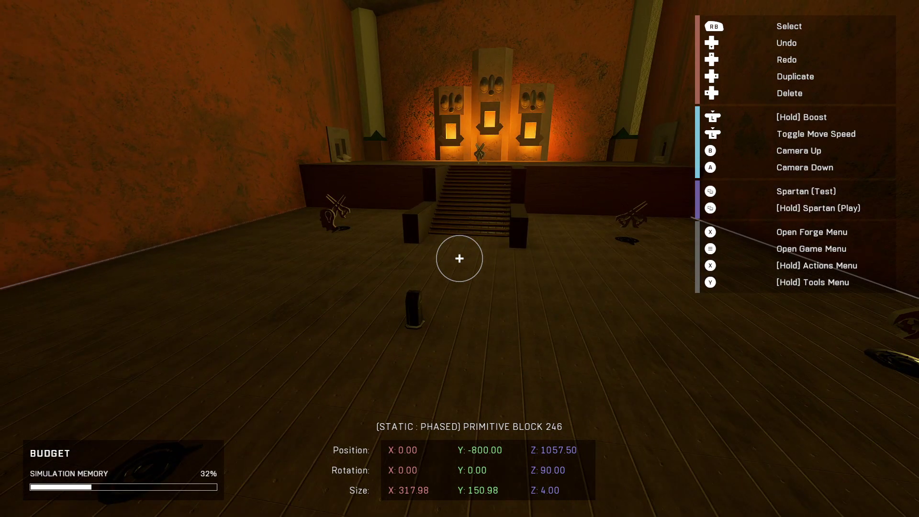
key("a")
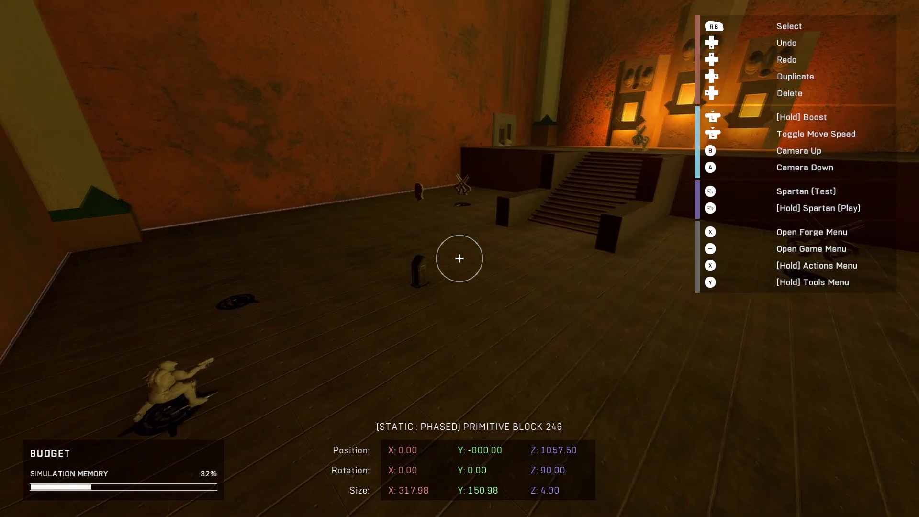
key("w")
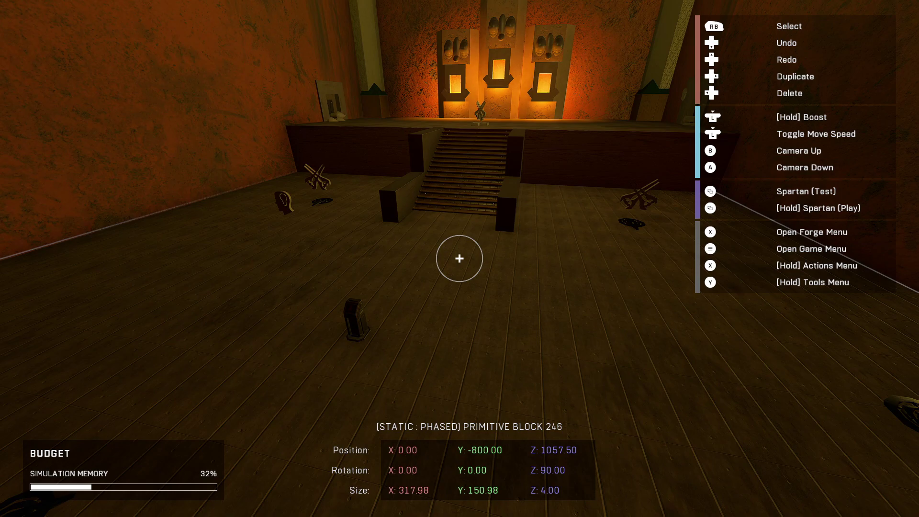
key("a")
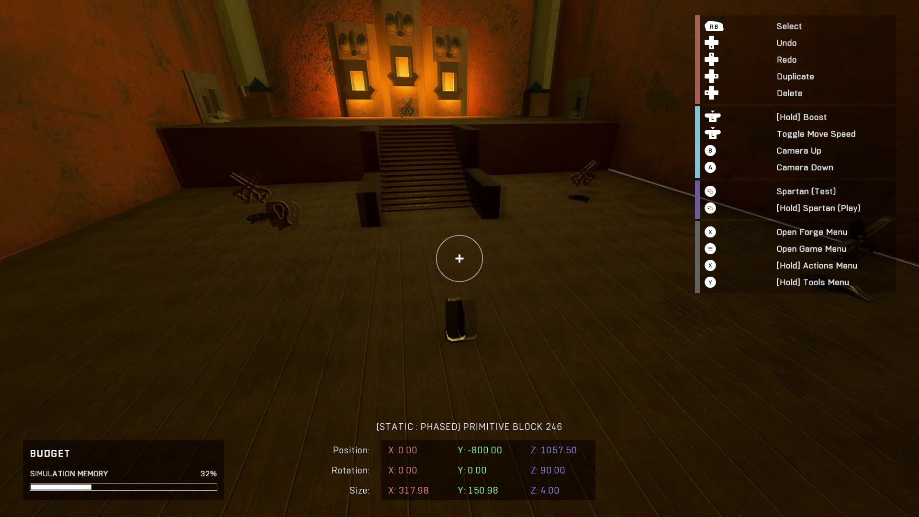